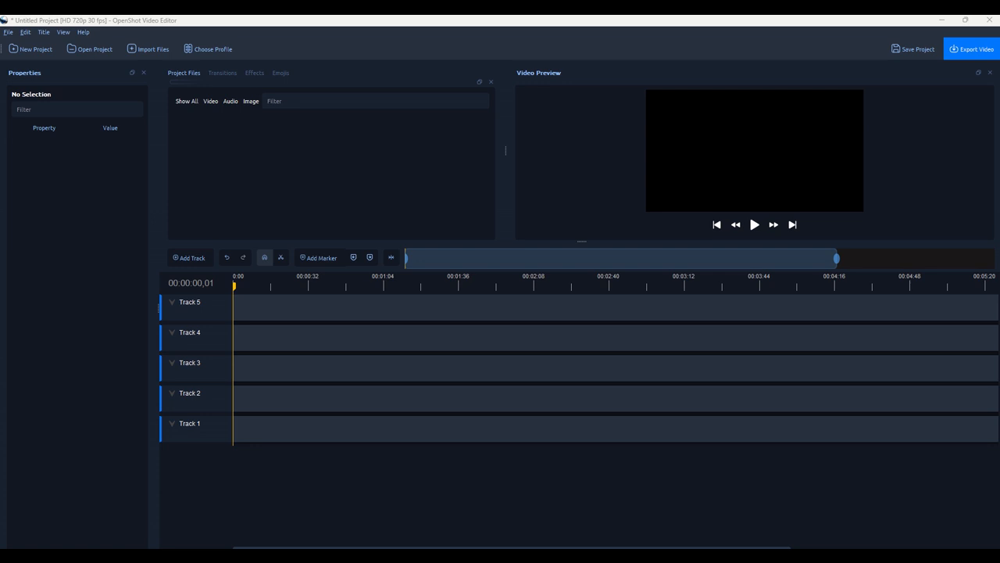
Import the Chaplin dance video, place it at 0:00 on Track 5, and preview the playback.
{"action": "left_click_drag", "start_coordinate": [859, 191], "coordinate": [298, 184]}
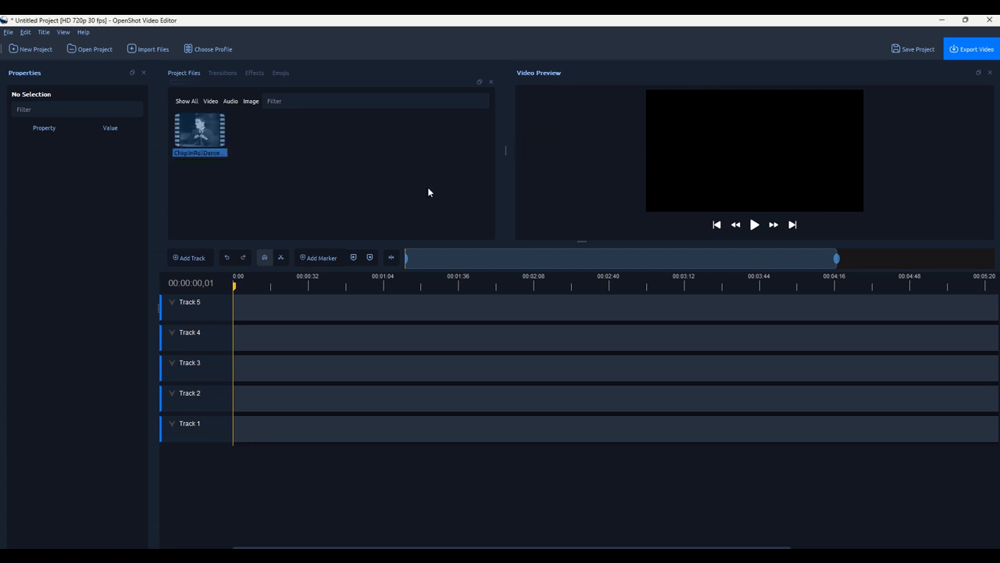
{"action": "left_click_drag", "start_coordinate": [203, 141], "coordinate": [233, 311]}
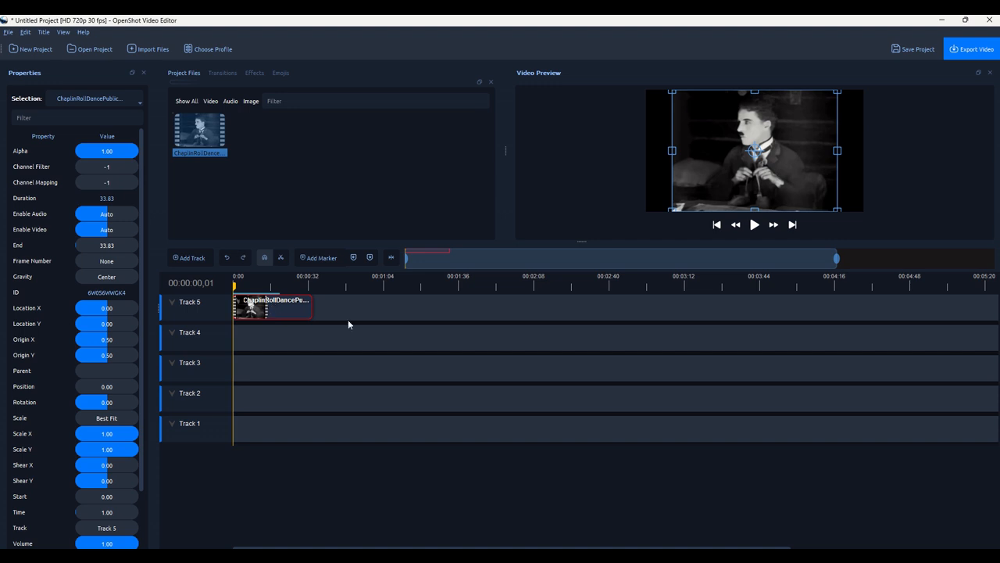
{"action": "left_click", "coordinate": [755, 225]}
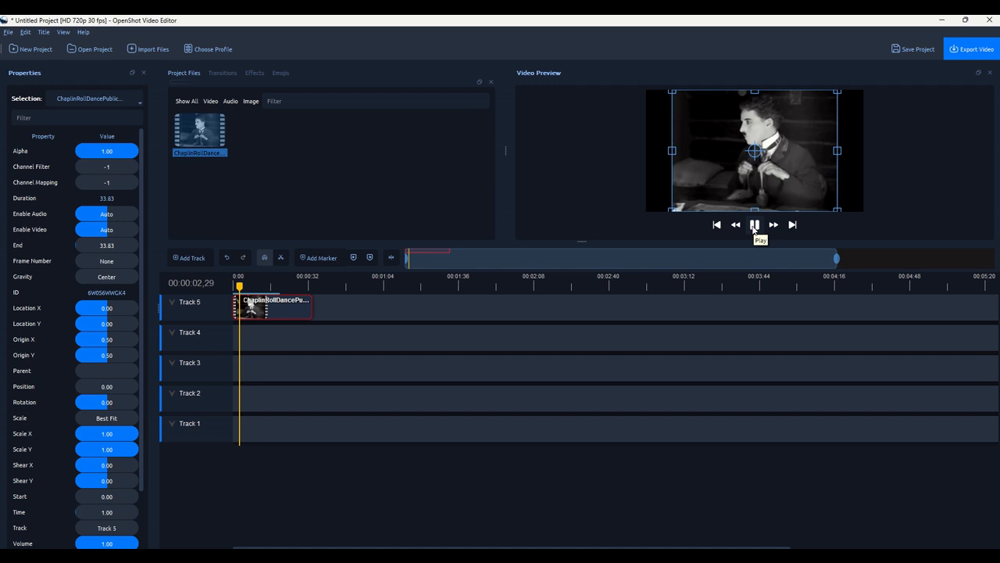
{"action": "left_click", "coordinate": [755, 225]}
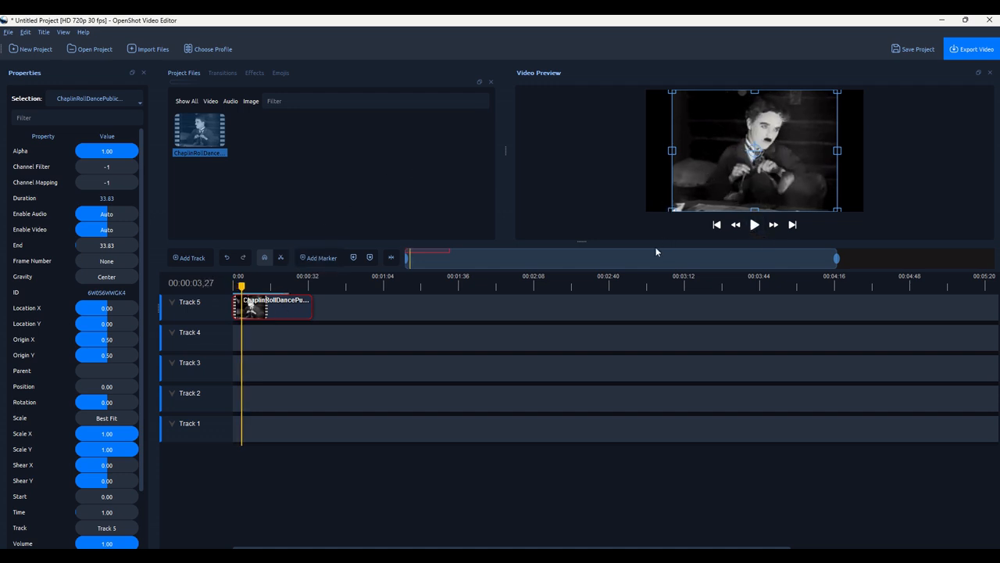
{"action": "left_click", "coordinate": [754, 227]}
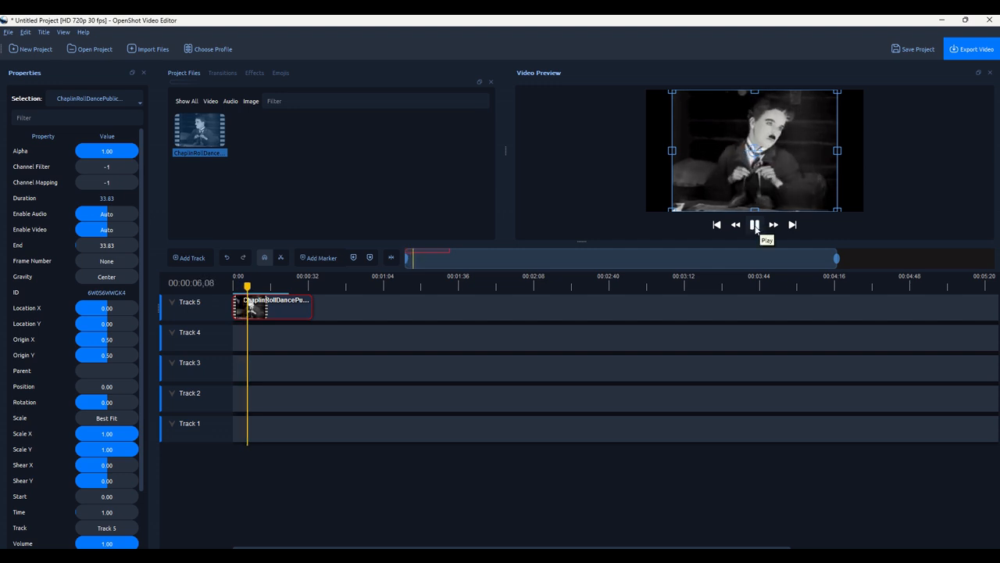
{"action": "left_click", "coordinate": [755, 225]}
{"action": "right_click", "coordinate": [294, 311]}
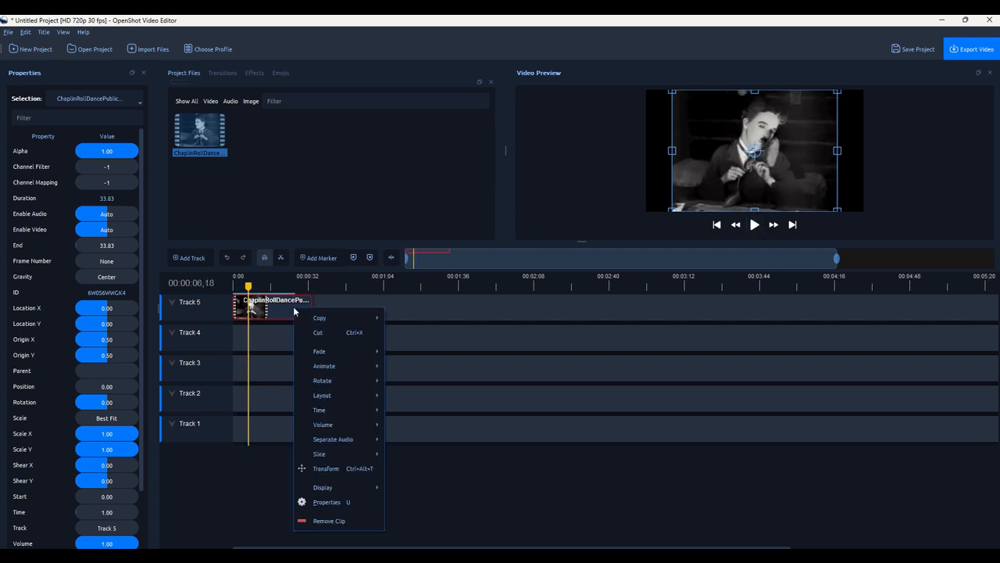
Separate the Chaplin clip's audio as a single clip, then slide the video later on Track 5 and preview.
{"action": "mouse_move", "coordinate": [336, 442]}
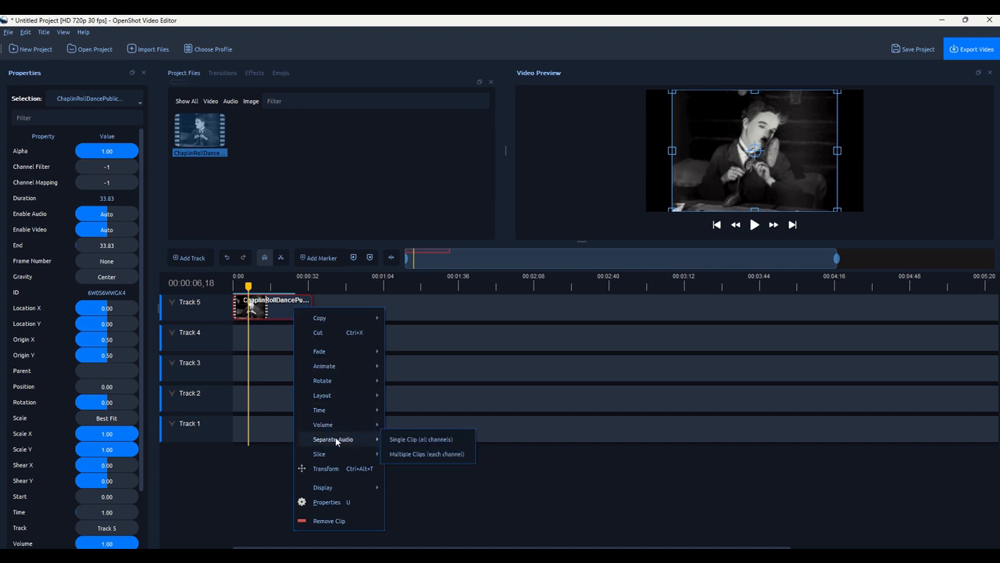
{"action": "left_click", "coordinate": [440, 443]}
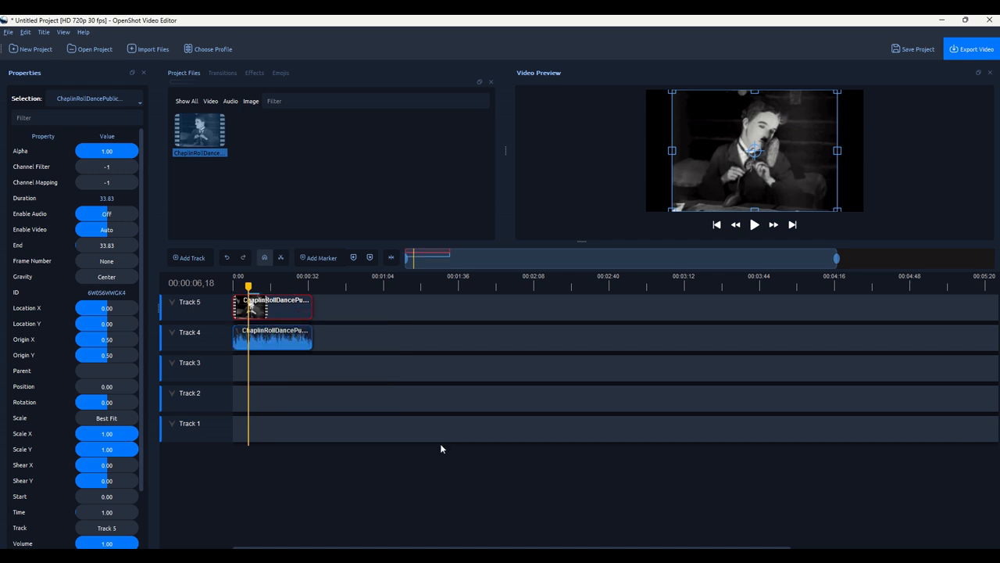
{"action": "left_click", "coordinate": [277, 307]}
{"action": "left_click_drag", "start_coordinate": [277, 306], "coordinate": [522, 306]}
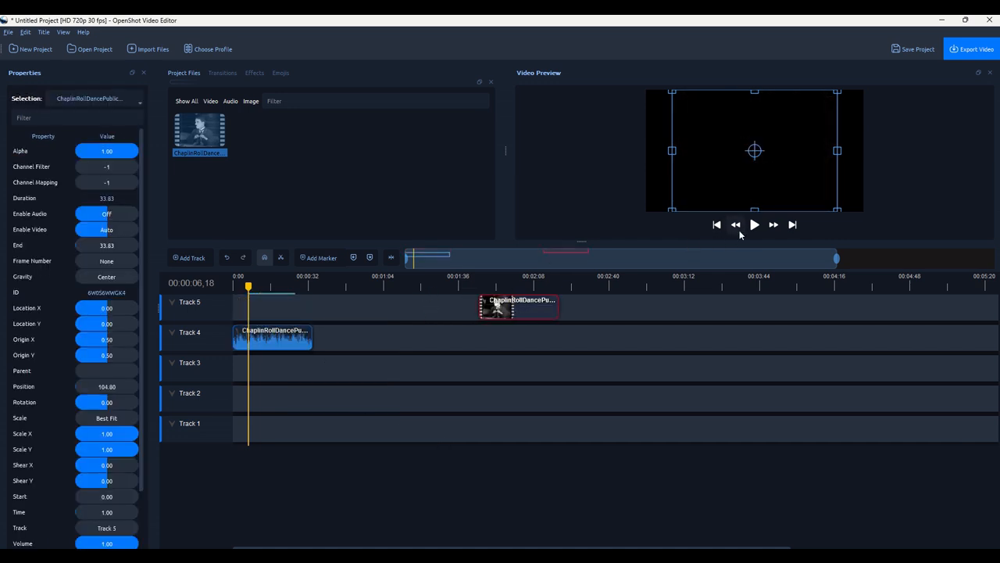
{"action": "left_click", "coordinate": [754, 225]}
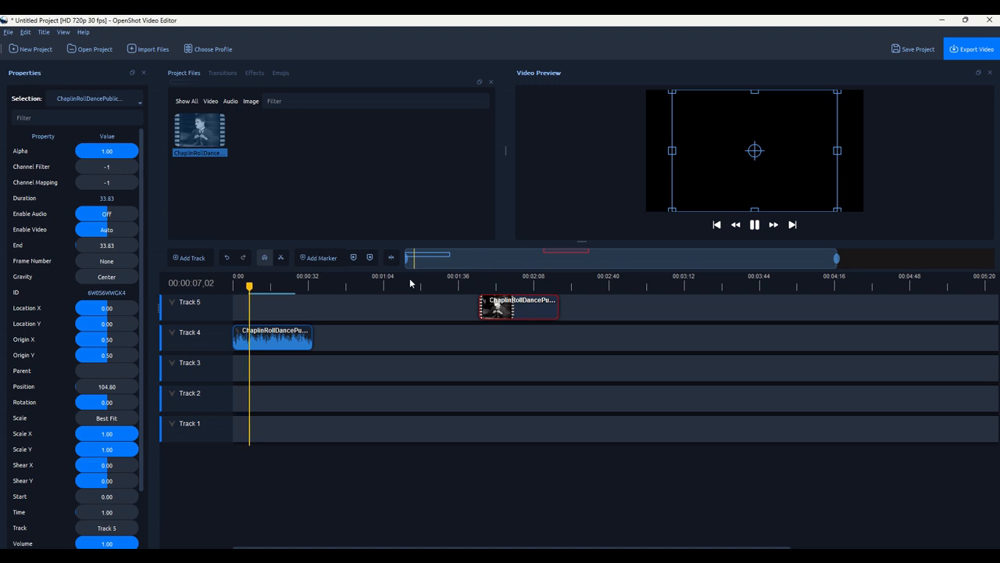
{"action": "left_click", "coordinate": [755, 226]}
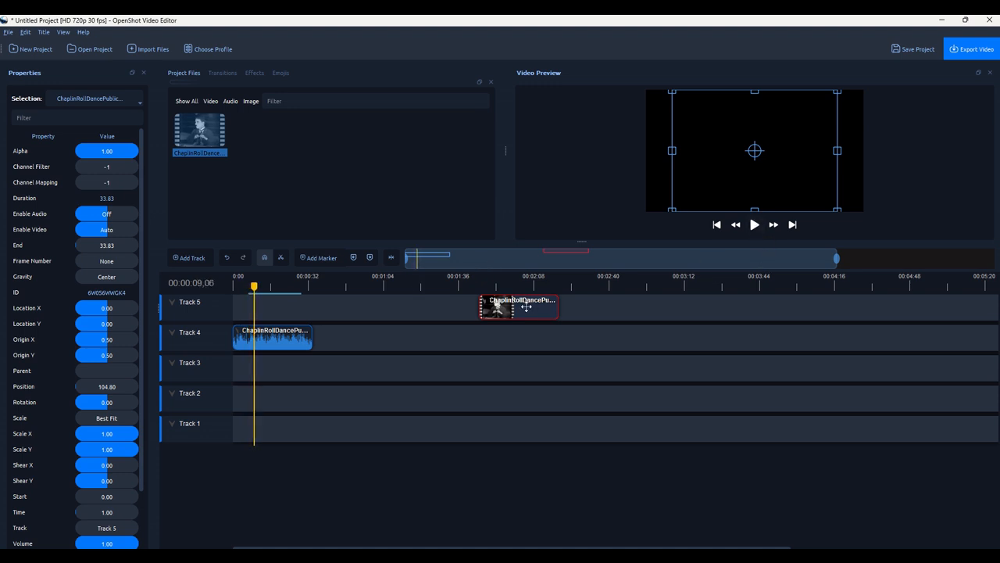
Move the silent video clip back to the start, then down to Track 2 further right.
{"action": "left_click_drag", "start_coordinate": [530, 308], "coordinate": [282, 314]}
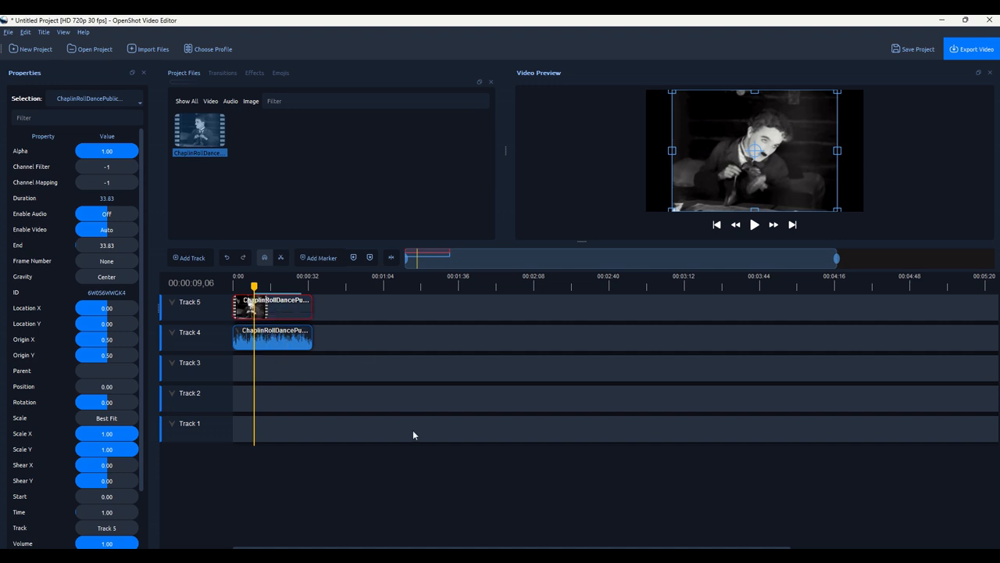
{"action": "left_click", "coordinate": [755, 225]}
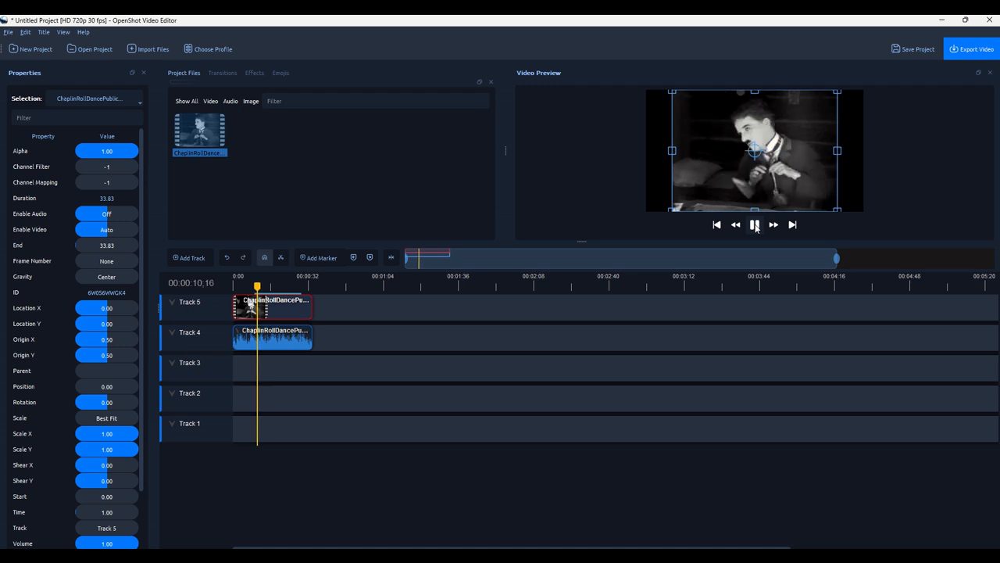
{"action": "left_click", "coordinate": [754, 225]}
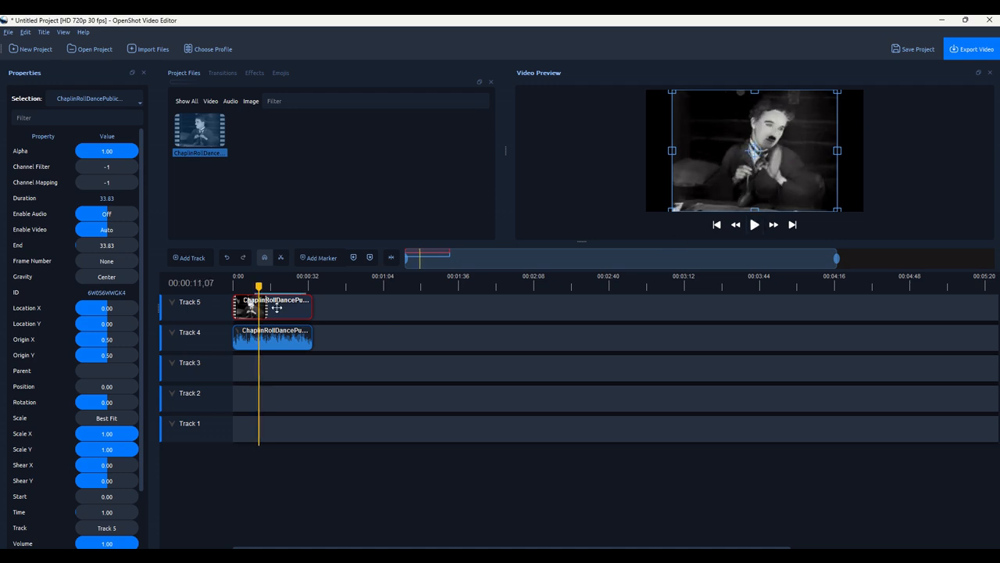
{"action": "left_click_drag", "start_coordinate": [277, 308], "coordinate": [611, 405]}
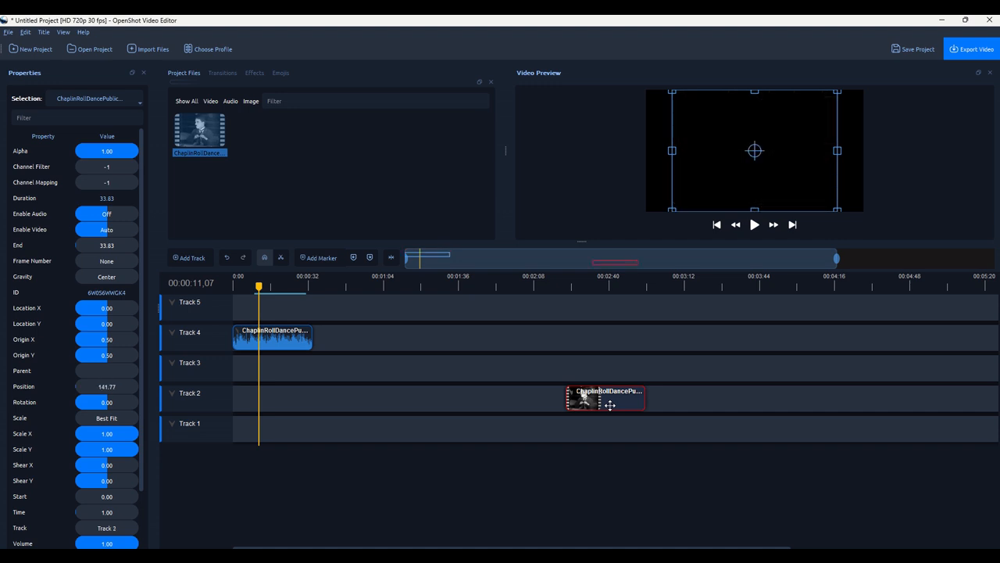
{"action": "right_click", "coordinate": [610, 405]}
Remove the Track 2 video clip, select the Track 4 audio clip, and rewind the playhead to 0:00.
{"action": "left_click", "coordinate": [649, 395]}
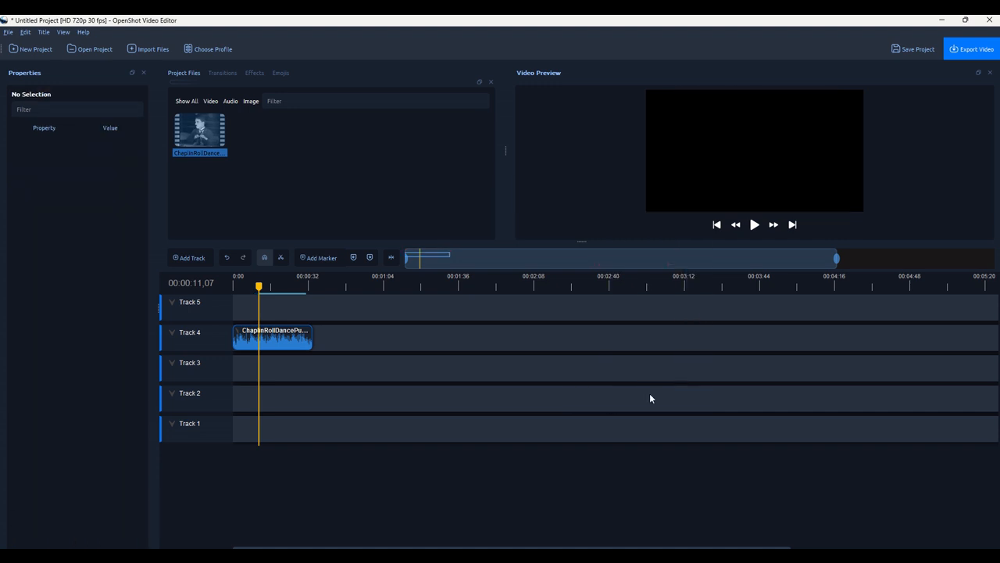
{"action": "left_click", "coordinate": [308, 340]}
{"action": "left_click", "coordinate": [380, 308]}
{"action": "left_click", "coordinate": [271, 340]}
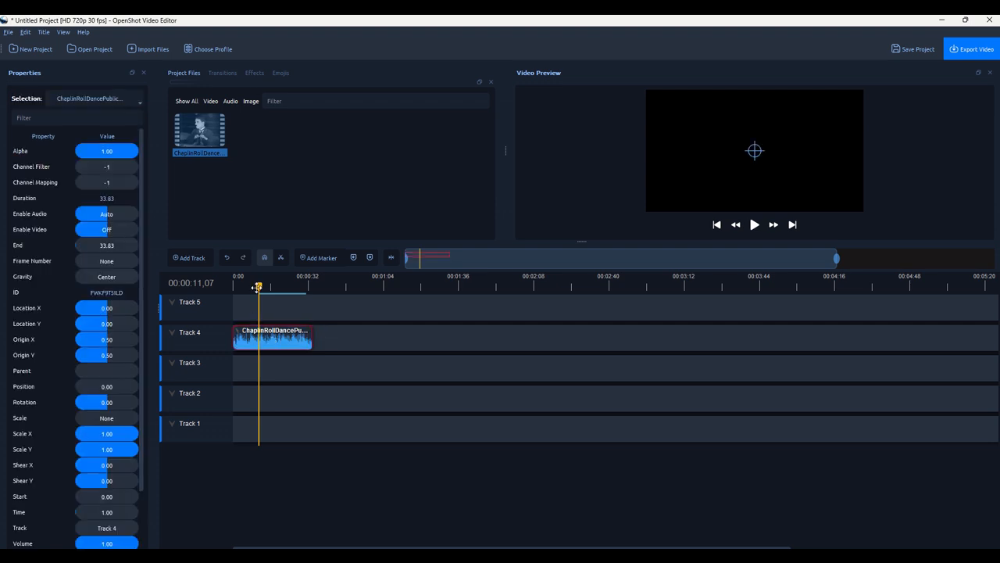
{"action": "left_click_drag", "start_coordinate": [258, 286], "coordinate": [232, 289]}
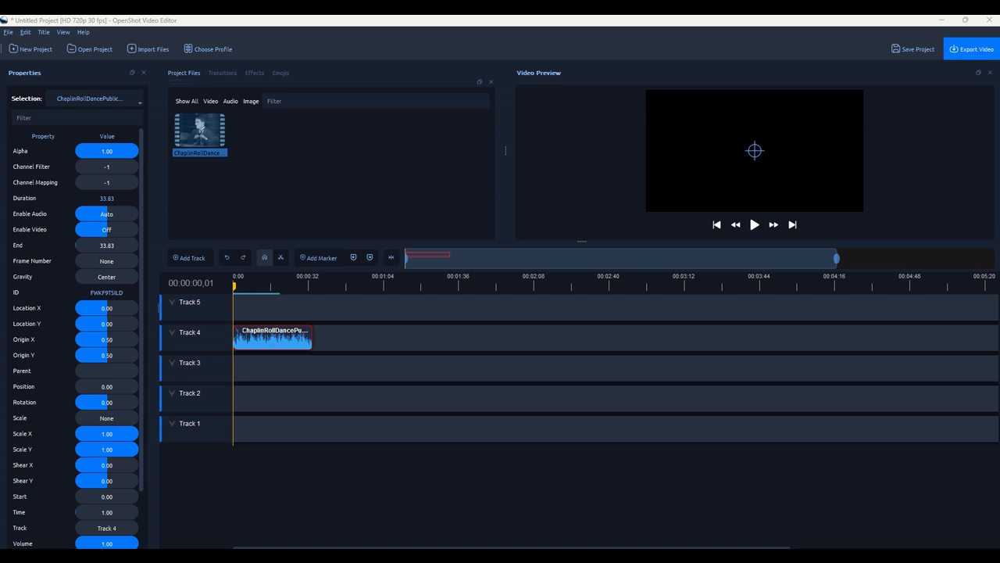
Import the DeskMicSoundBooth audio file, place it at 0:00 on Track 5, and preview it.
{"action": "left_click_drag", "start_coordinate": [144, 199], "coordinate": [315, 217]}
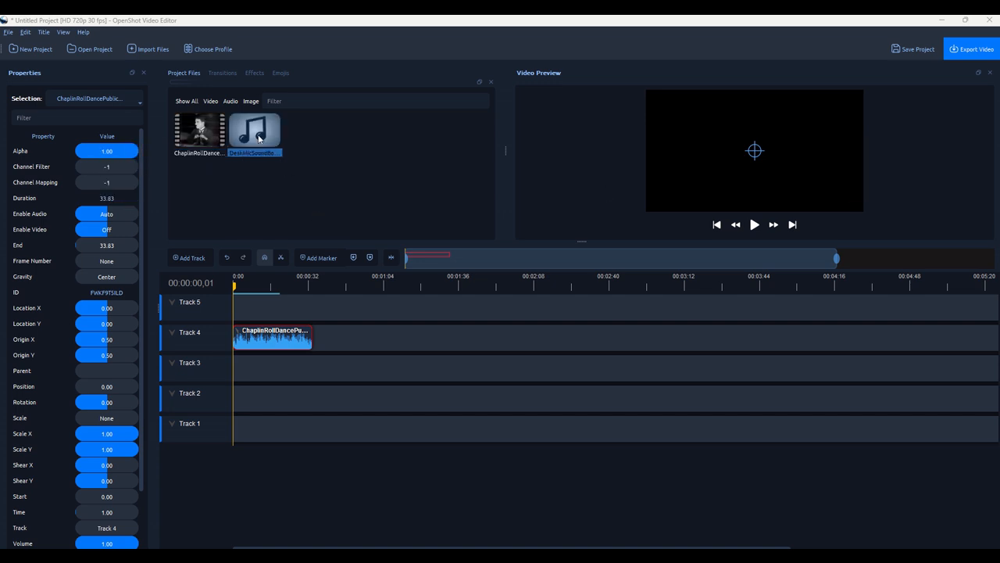
{"action": "left_click_drag", "start_coordinate": [258, 138], "coordinate": [242, 307]}
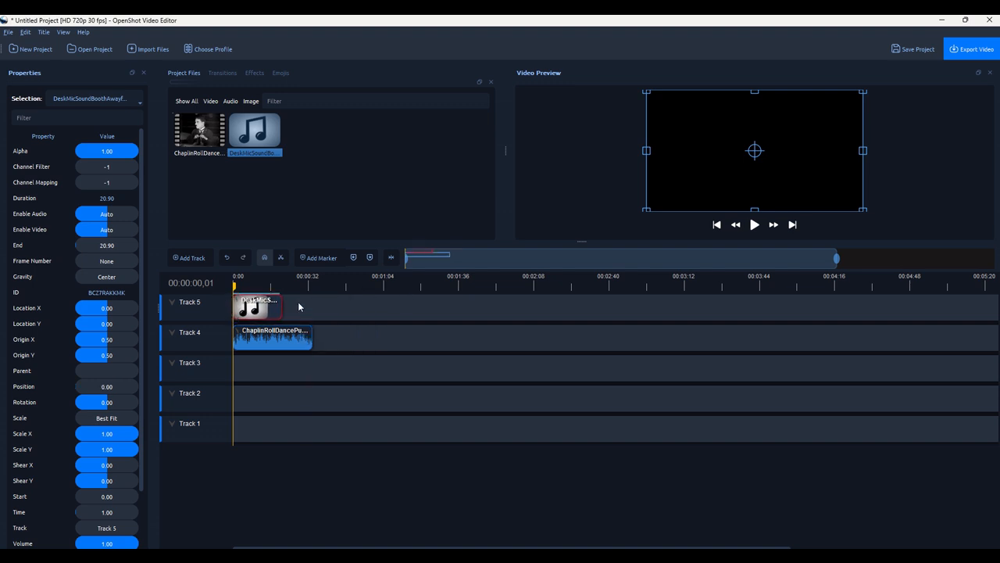
{"action": "left_click", "coordinate": [755, 226]}
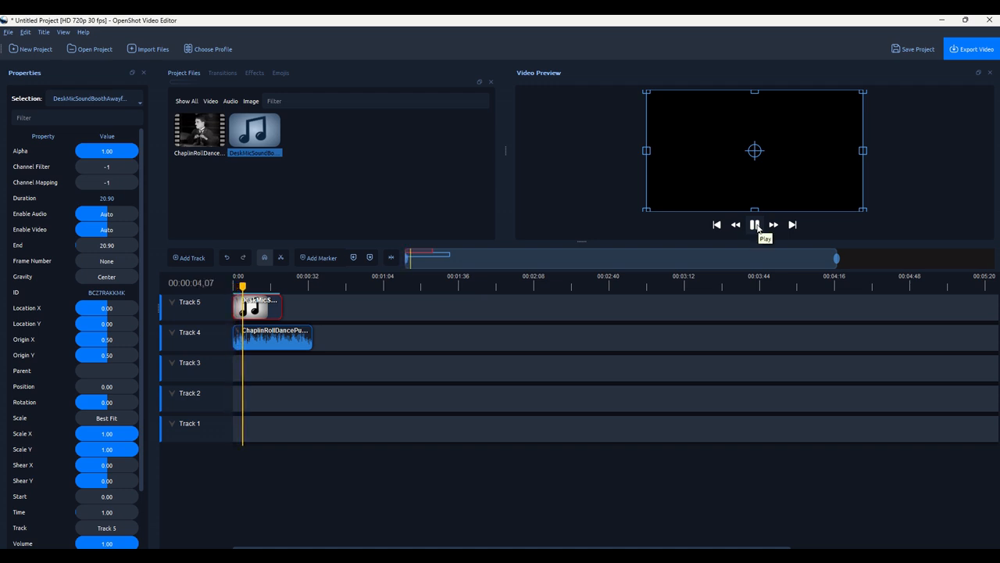
{"action": "left_click", "coordinate": [756, 227]}
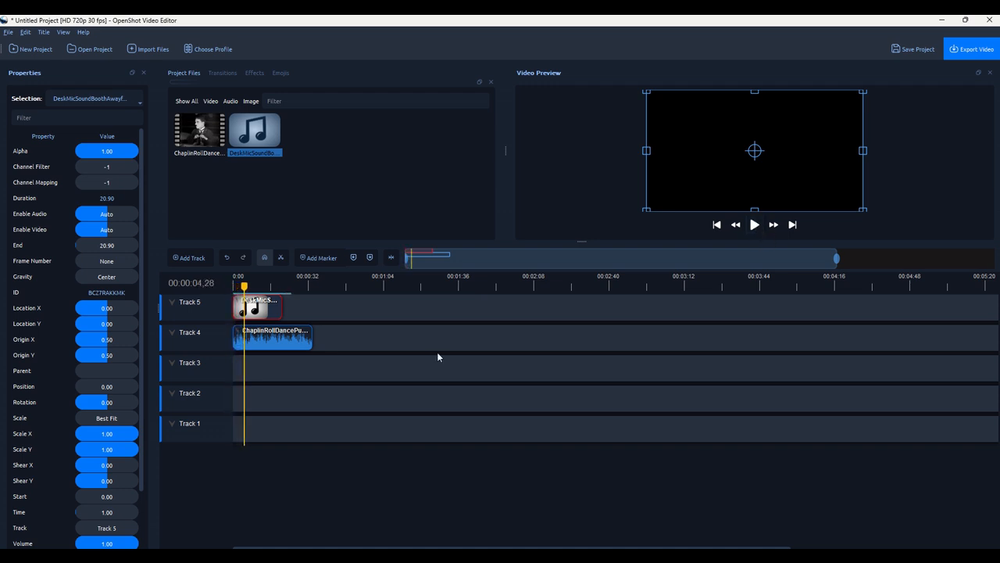
{"action": "left_click", "coordinate": [267, 338]}
Set the Chaplin audio clip's entire-clip volume to Level 60%, then rewind and play to check.
{"action": "right_click", "coordinate": [266, 338]}
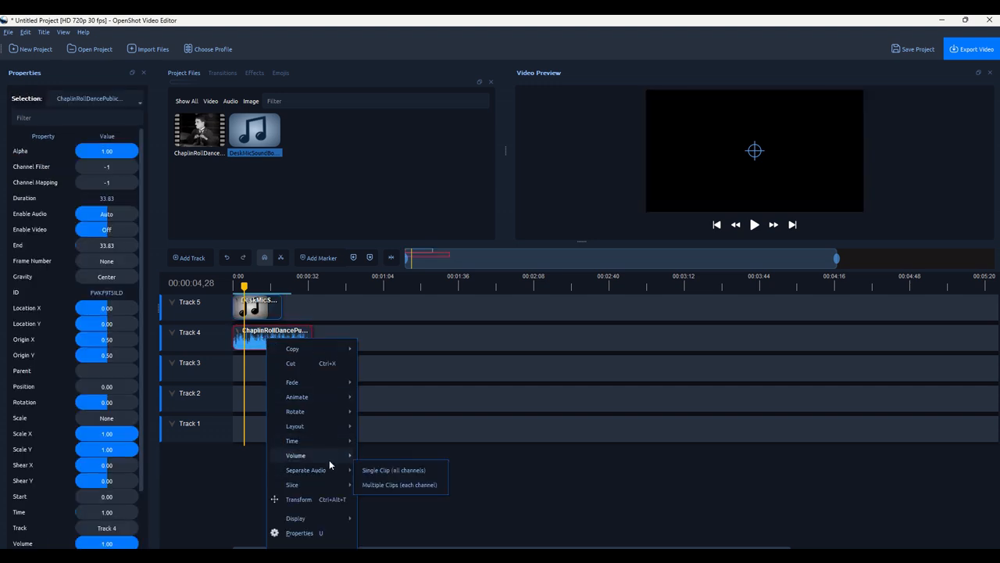
{"action": "mouse_move", "coordinate": [328, 459]}
{"action": "mouse_move", "coordinate": [382, 504]}
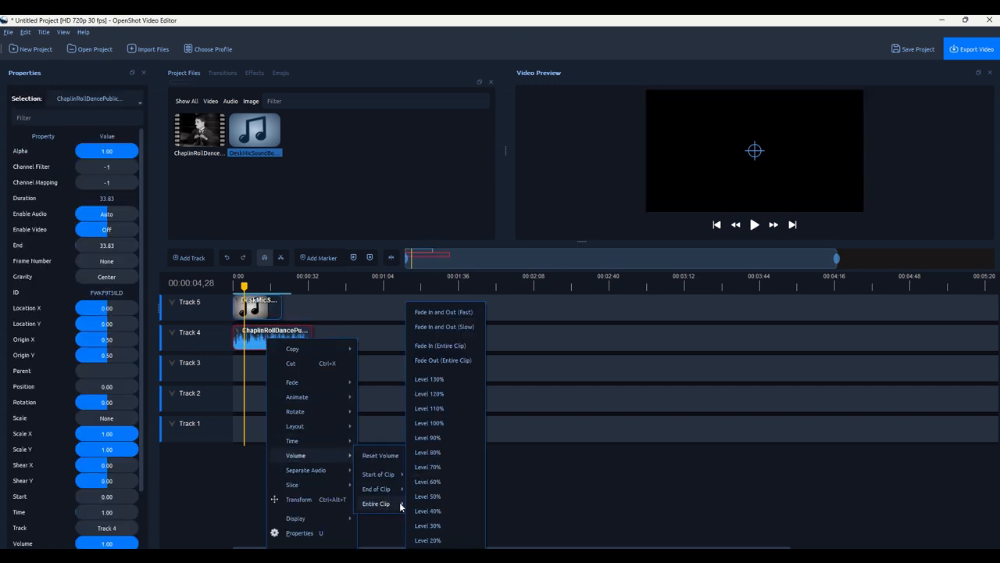
{"action": "left_click", "coordinate": [444, 483]}
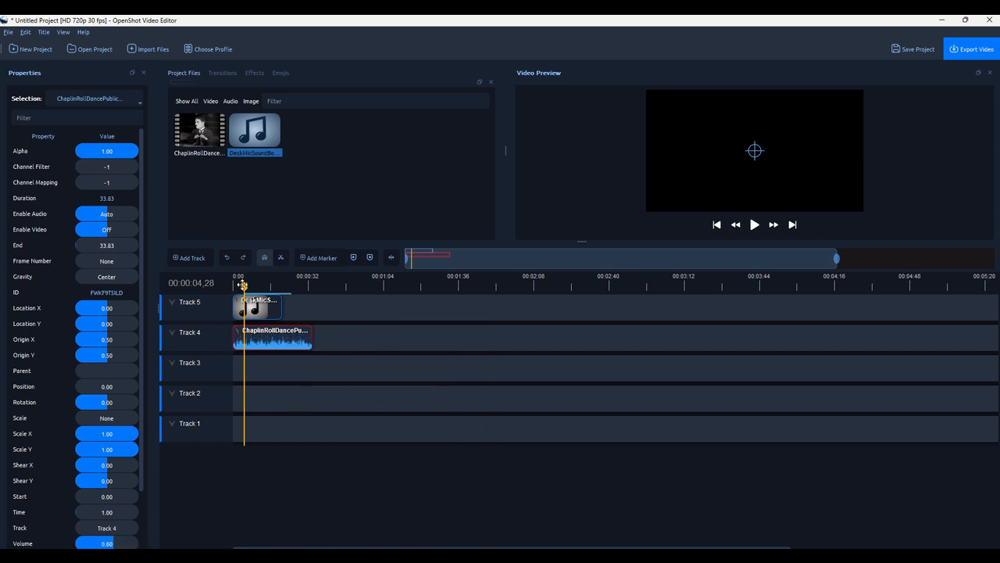
{"action": "left_click", "coordinate": [235, 283]}
{"action": "left_click", "coordinate": [754, 226]}
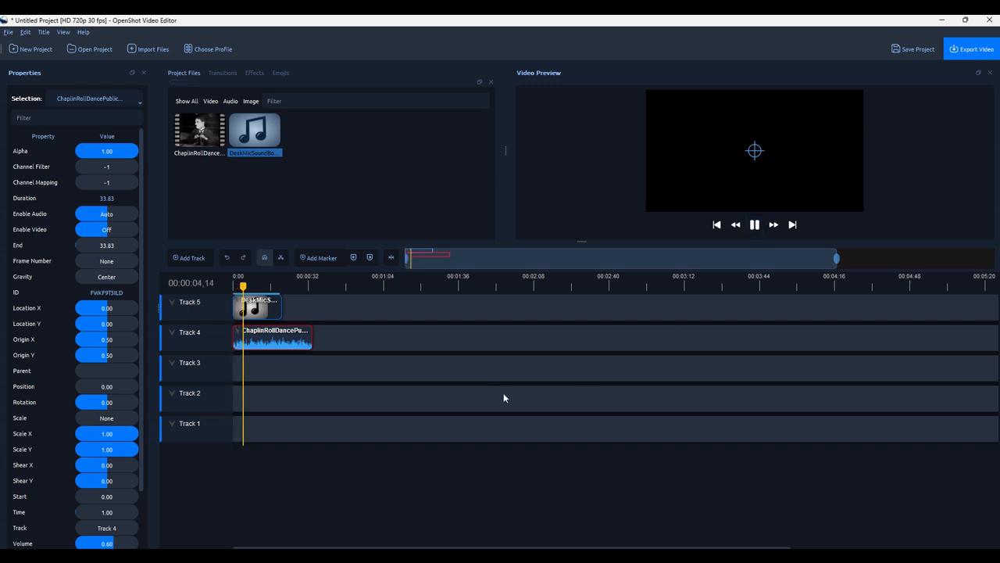
{"action": "left_click", "coordinate": [757, 228]}
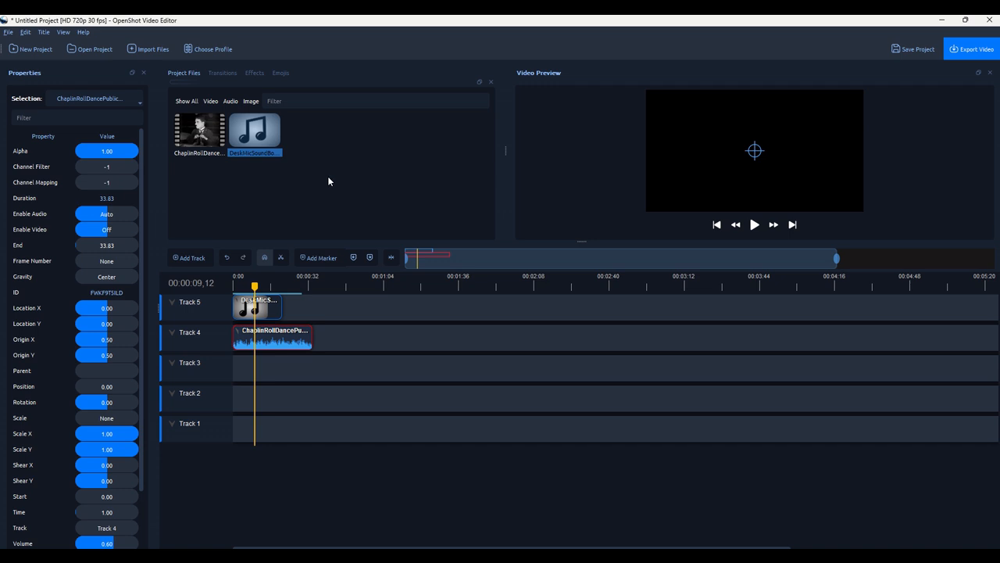
Shift the audio clips down to Tracks 2 and 1, then add the WIN webcam video at Track 5's start.
{"action": "left_click_drag", "start_coordinate": [335, 363], "coordinate": [286, 393]}
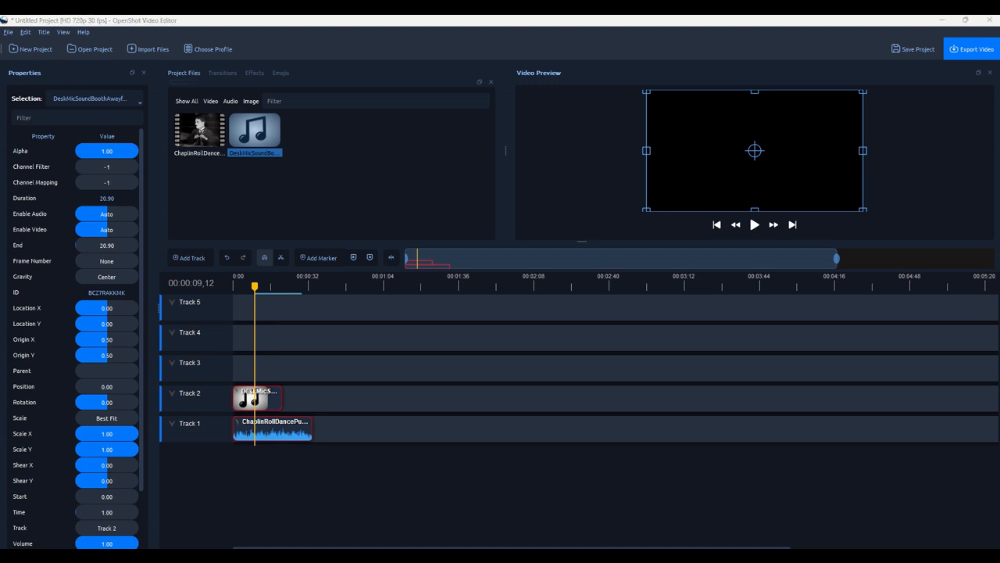
{"action": "left_click_drag", "start_coordinate": [724, 204], "coordinate": [402, 192]}
{"action": "left_click_drag", "start_coordinate": [306, 151], "coordinate": [243, 312]}
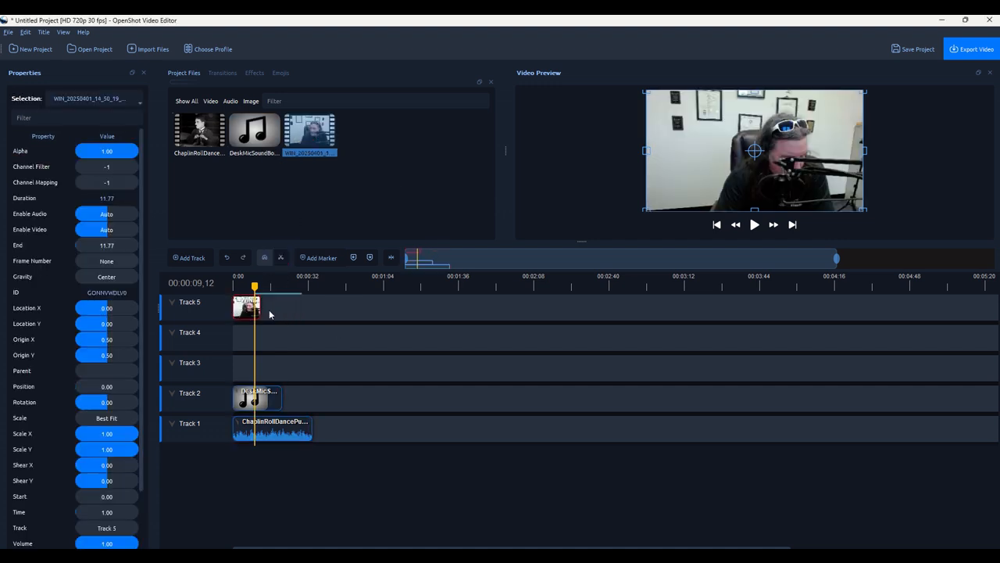
Preview the webcam clip, then separate its audio as a single clip and delete that audio clip.
{"action": "left_click", "coordinate": [236, 284]}
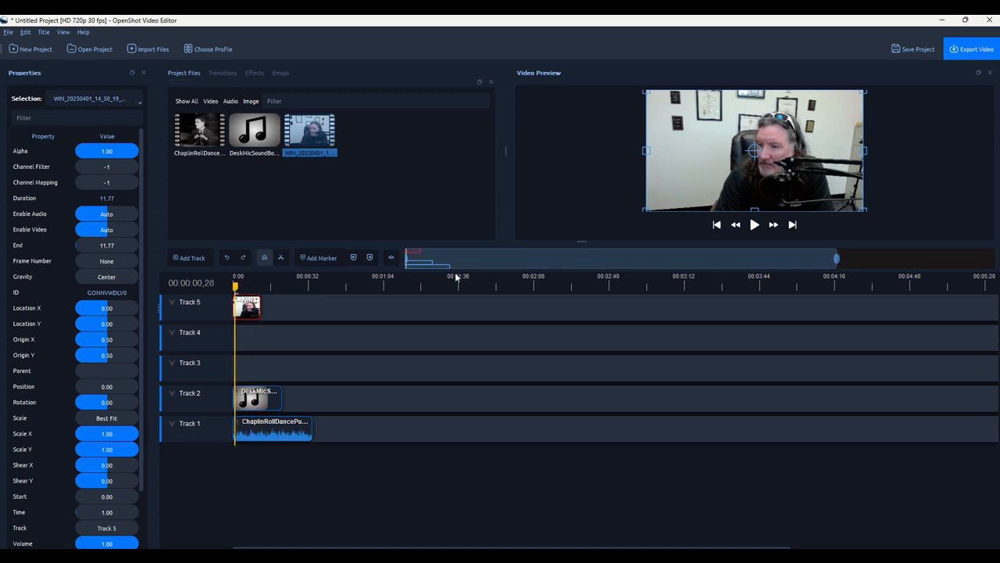
{"action": "left_click", "coordinate": [754, 225]}
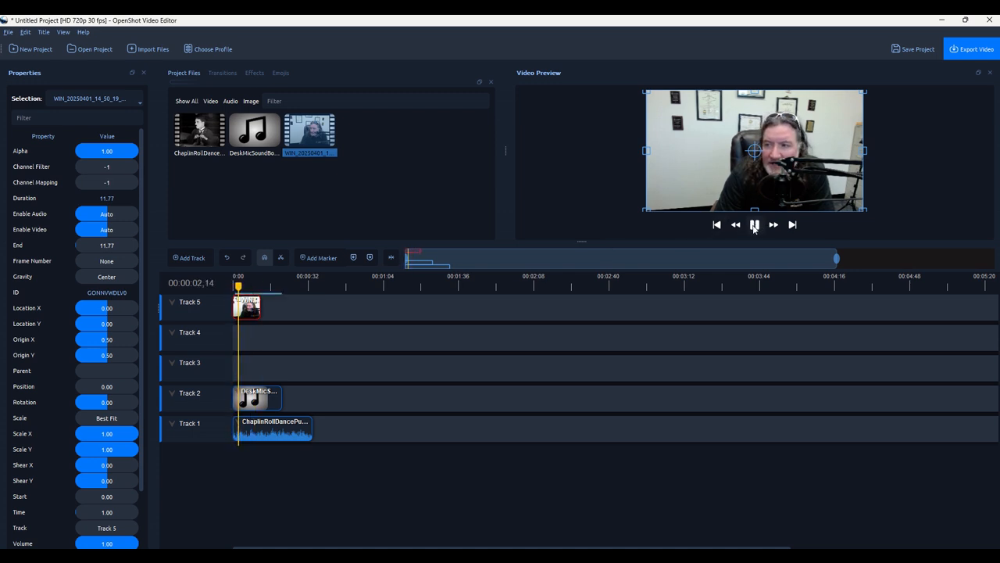
{"action": "left_click", "coordinate": [755, 224]}
{"action": "right_click", "coordinate": [248, 313]}
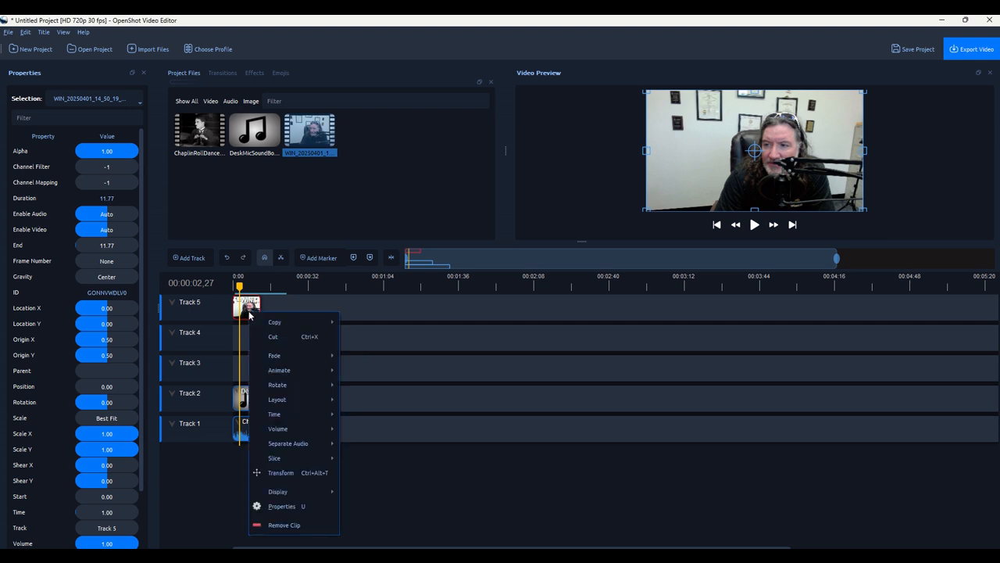
{"action": "mouse_move", "coordinate": [284, 438]}
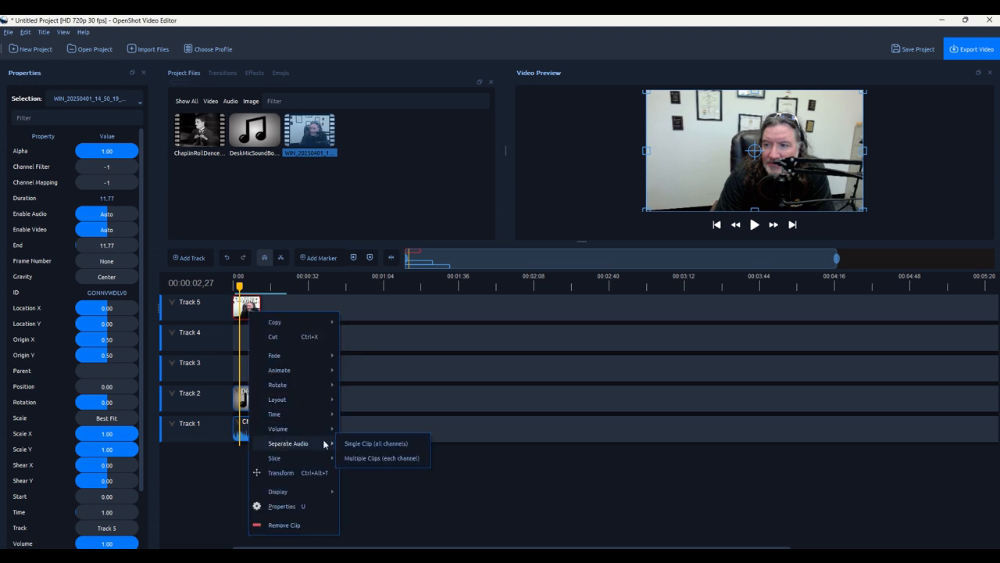
{"action": "left_click", "coordinate": [392, 444]}
{"action": "left_click", "coordinate": [249, 338]}
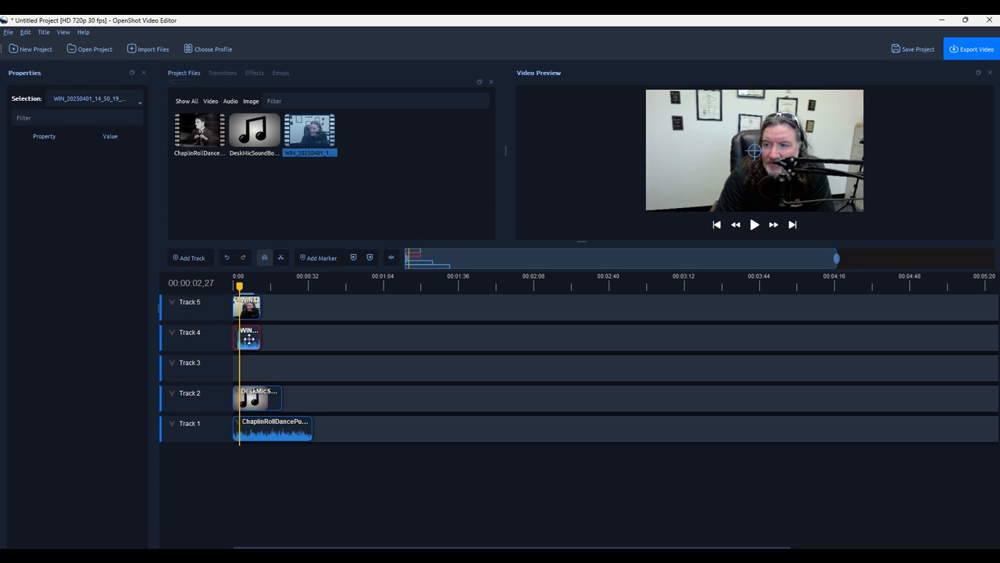
{"action": "key", "text": "Delete"}
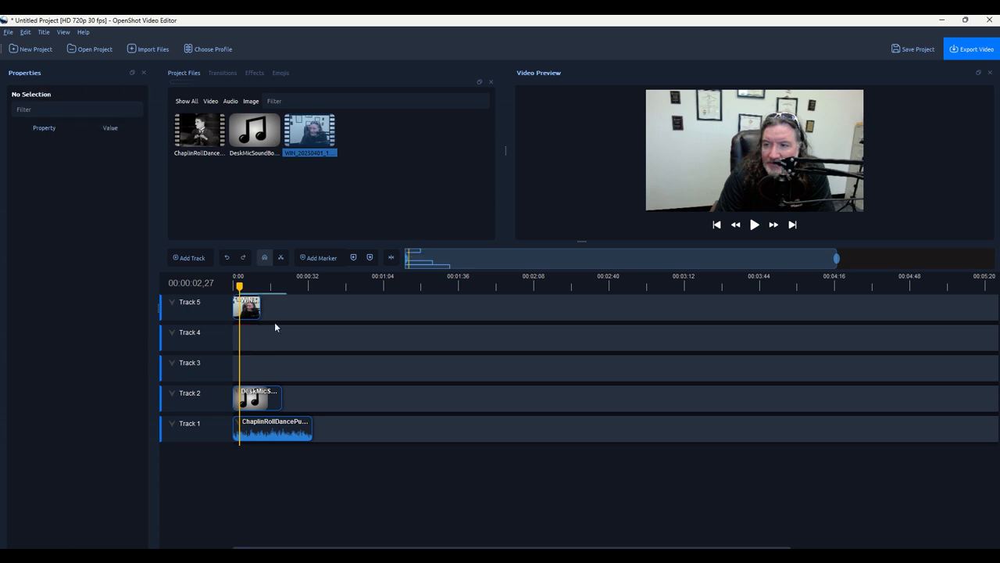
{"action": "left_click", "coordinate": [249, 307]}
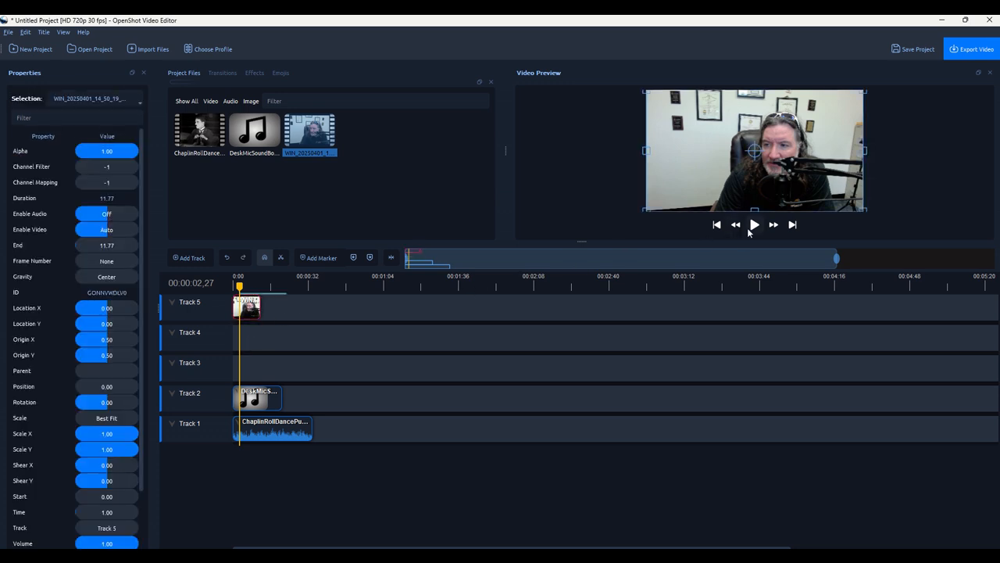
{"action": "left_click", "coordinate": [755, 225]}
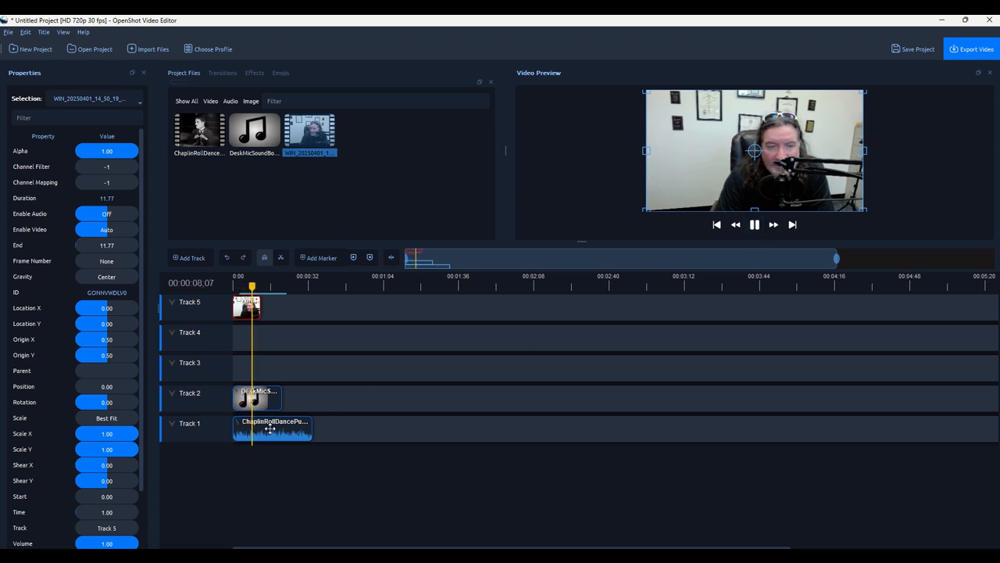
{"action": "left_click", "coordinate": [269, 429]}
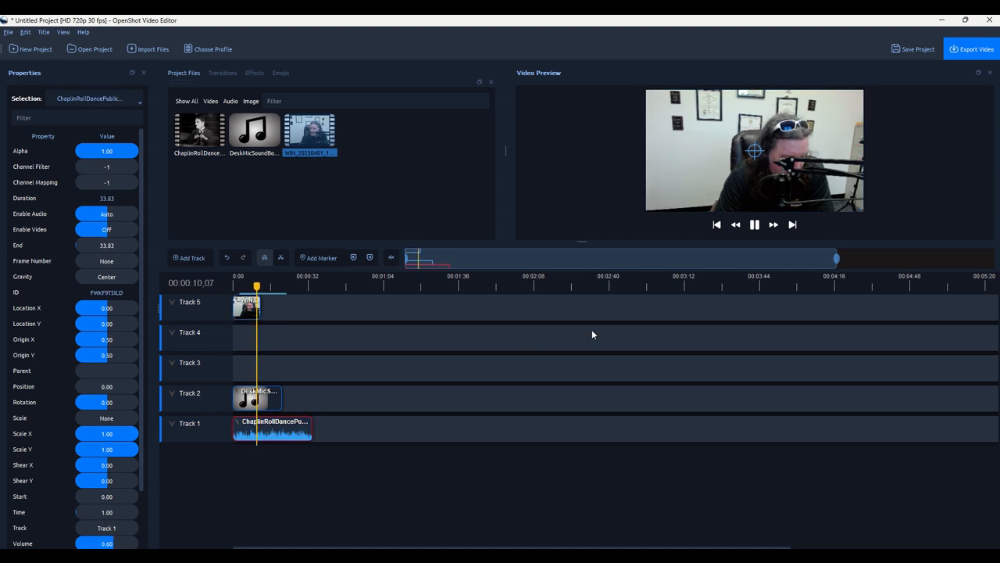
{"action": "left_click", "coordinate": [753, 225]}
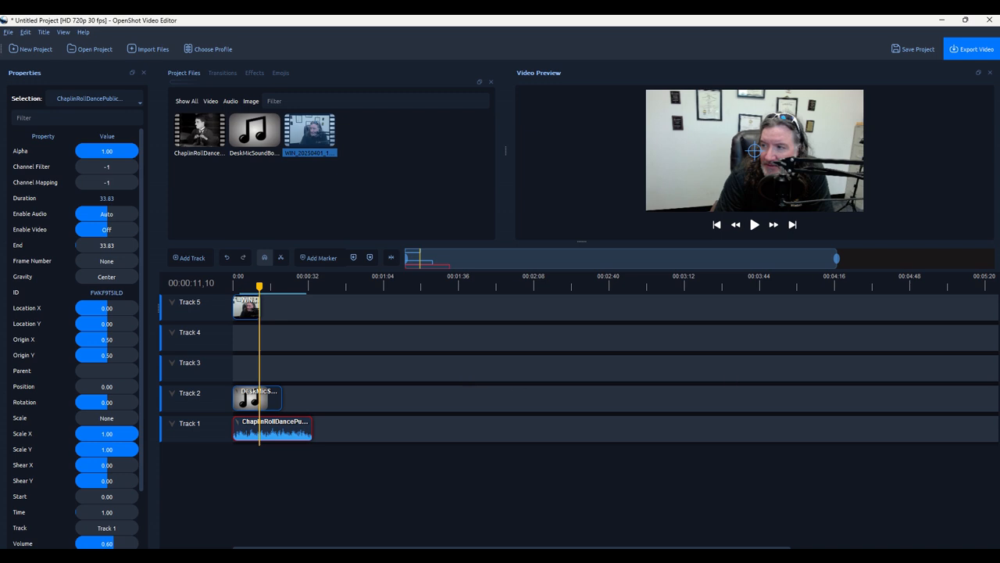
{"action": "left_click_drag", "start_coordinate": [867, 152], "coordinate": [352, 179]}
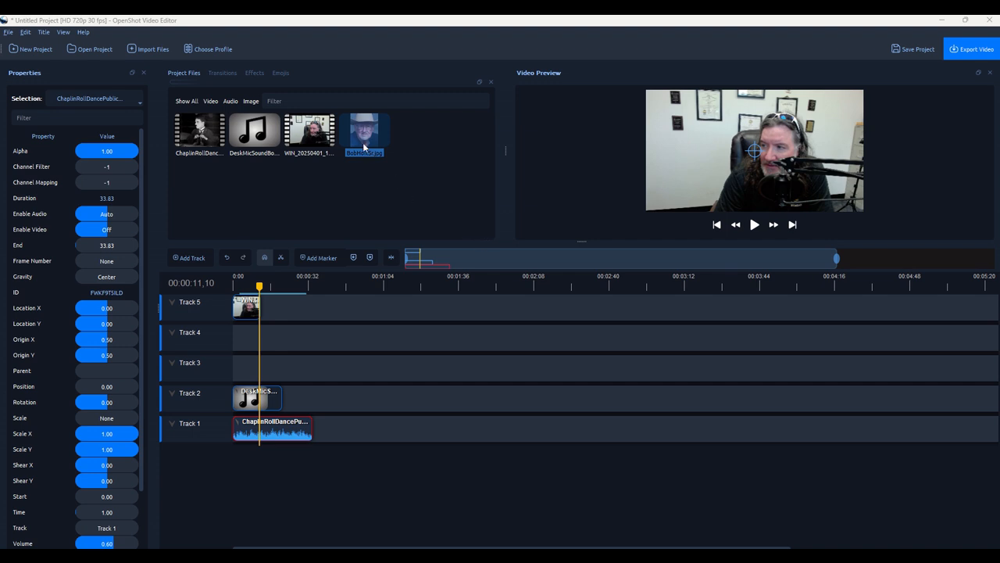
{"action": "left_click_drag", "start_coordinate": [368, 143], "coordinate": [276, 344]}
{"action": "mouse_move", "coordinate": [245, 300]}
{"action": "left_mouse_down"}
{"action": "mouse_move", "coordinate": [245, 324]}
{"action": "mouse_move", "coordinate": [250, 311]}
{"action": "left_mouse_up"}
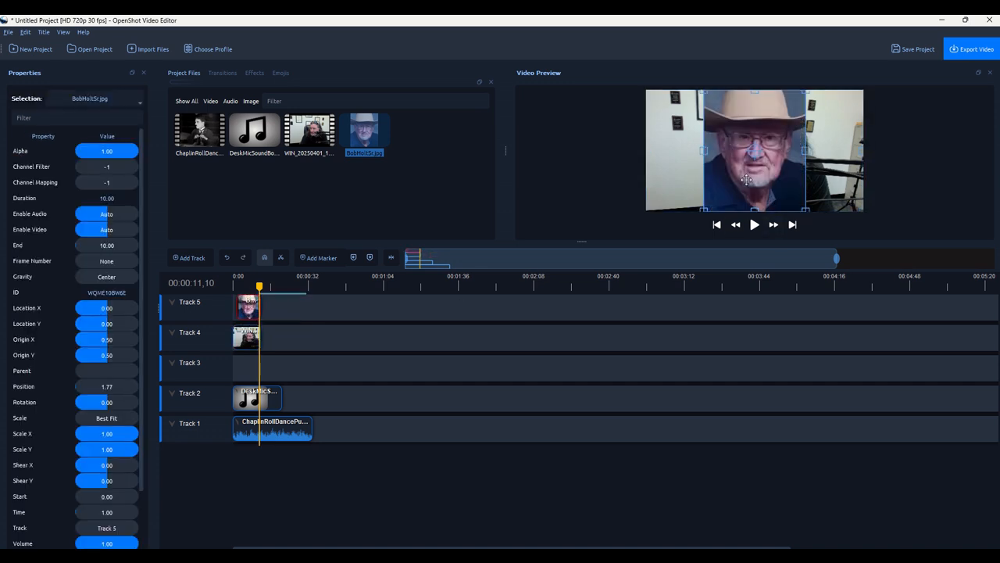
{"action": "left_click_drag", "start_coordinate": [260, 286], "coordinate": [237, 286]}
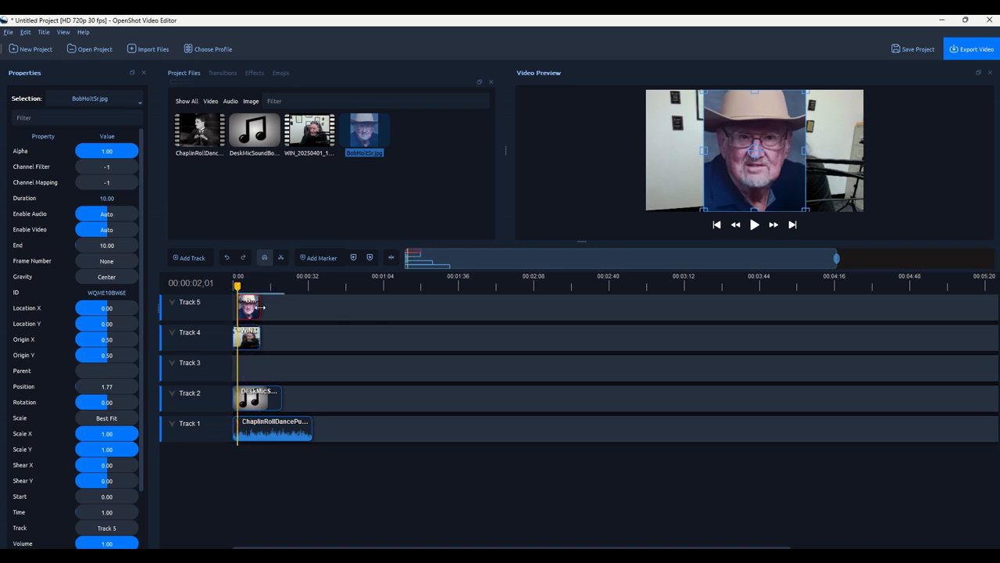
{"action": "left_click_drag", "start_coordinate": [261, 308], "coordinate": [251, 309]}
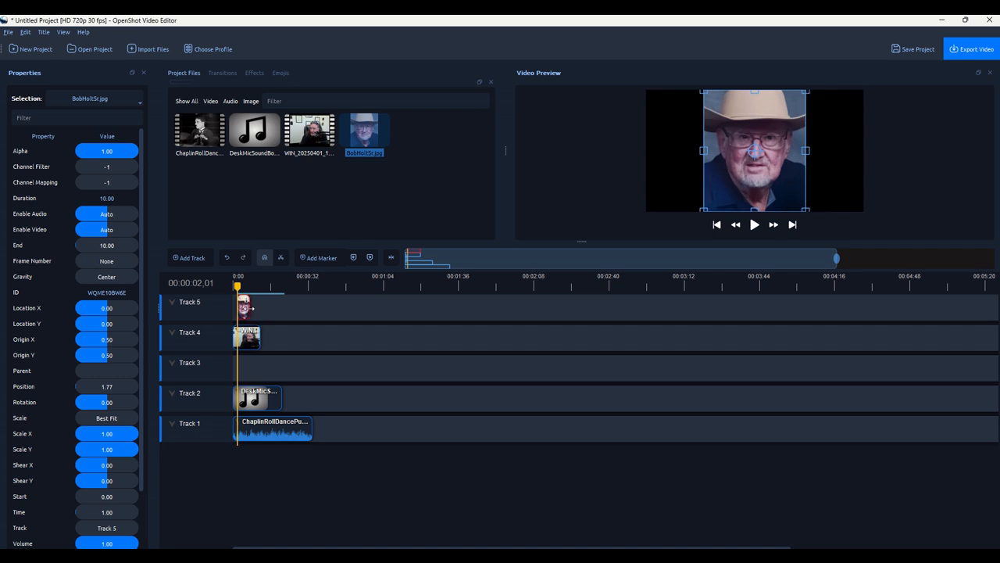
{"action": "left_click_drag", "start_coordinate": [250, 309], "coordinate": [250, 308]}
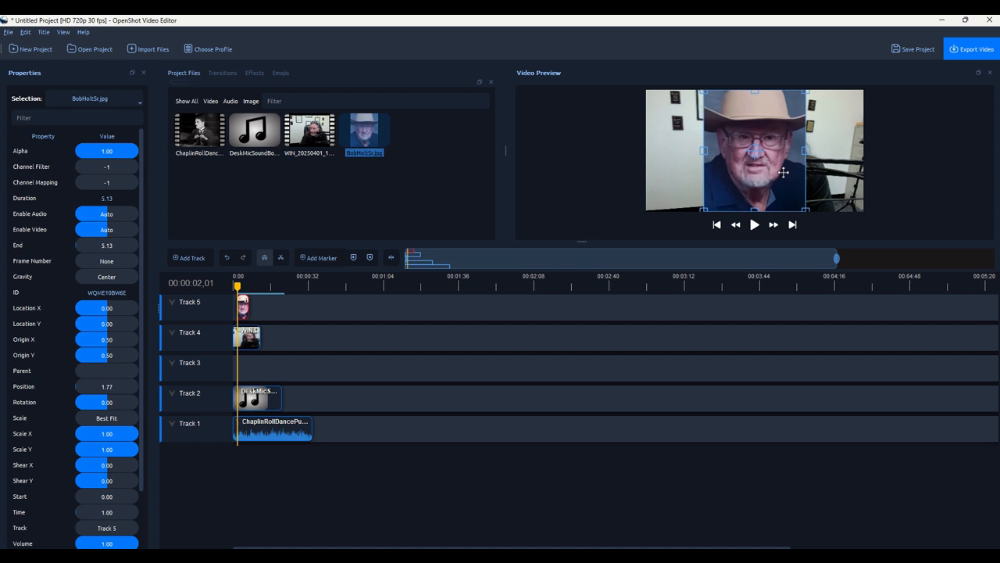
{"action": "left_click_drag", "start_coordinate": [783, 172], "coordinate": [724, 173]}
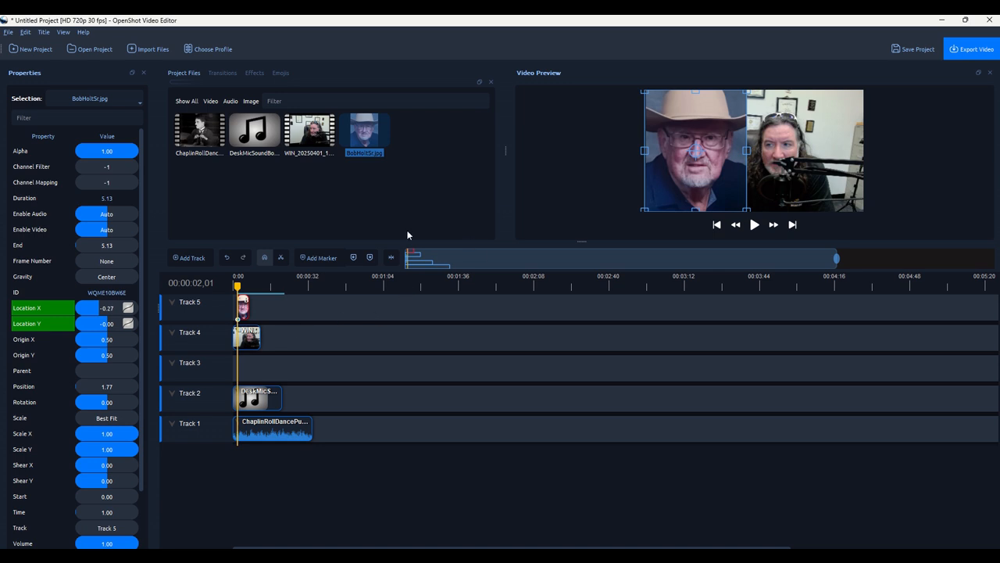
{"action": "left_click_drag", "start_coordinate": [239, 286], "coordinate": [234, 286]}
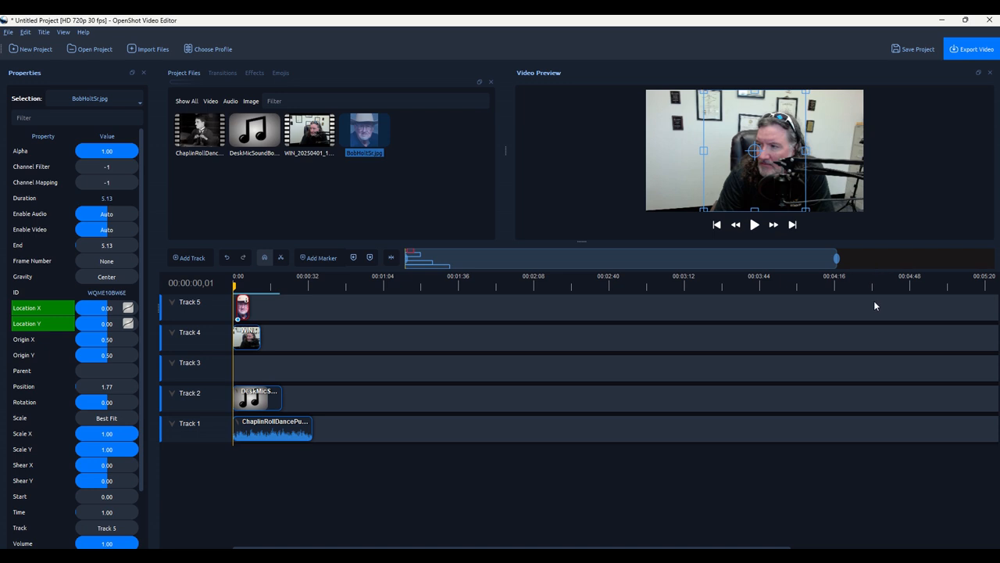
{"action": "left_click", "coordinate": [729, 373]}
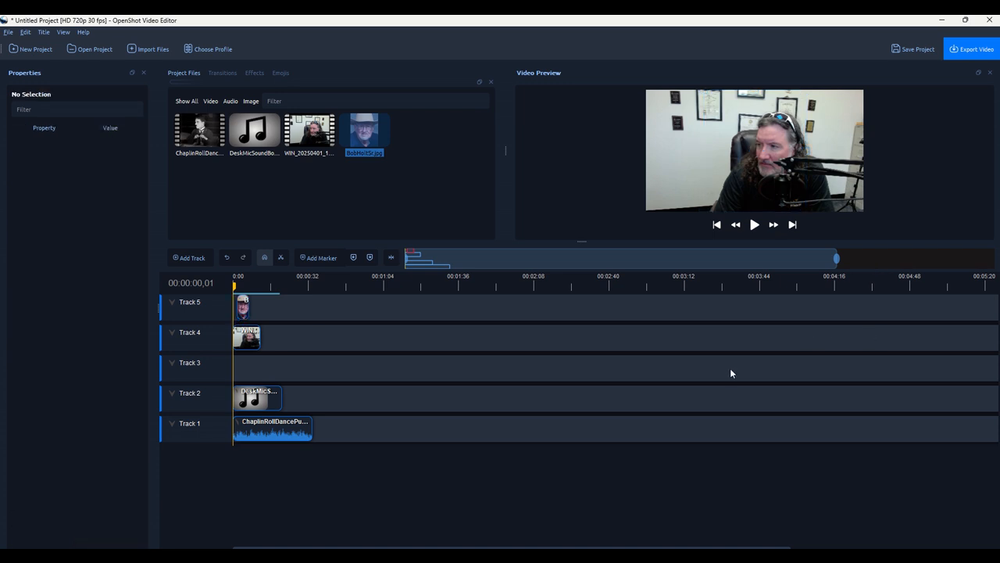
{"action": "left_click", "coordinate": [754, 226]}
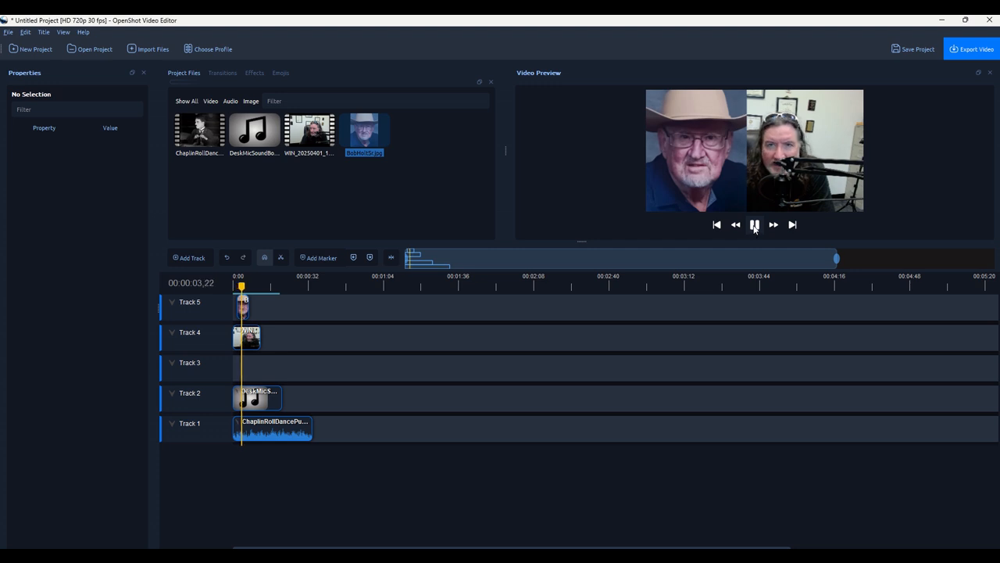
{"action": "left_click", "coordinate": [755, 227]}
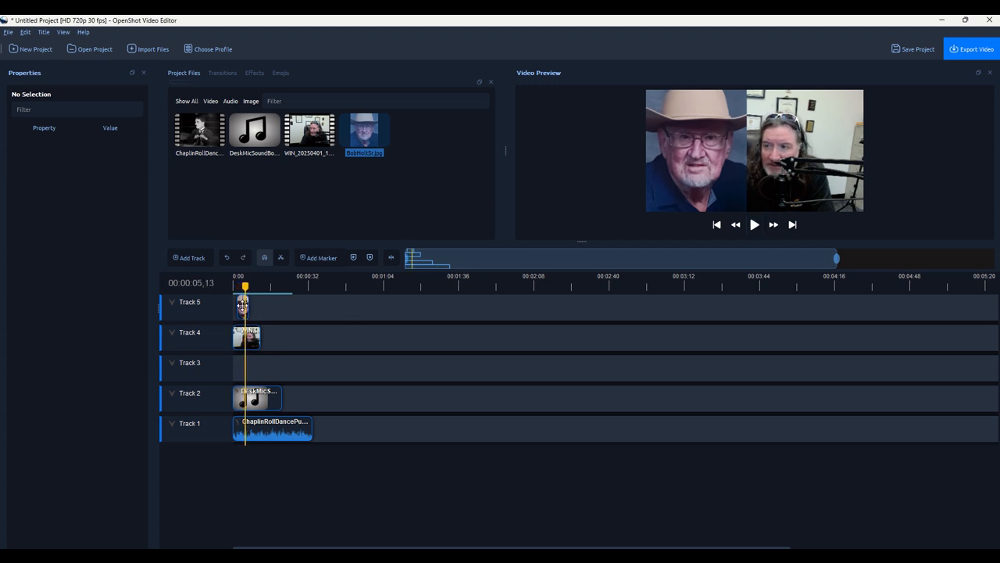
{"action": "left_click", "coordinate": [243, 305]}
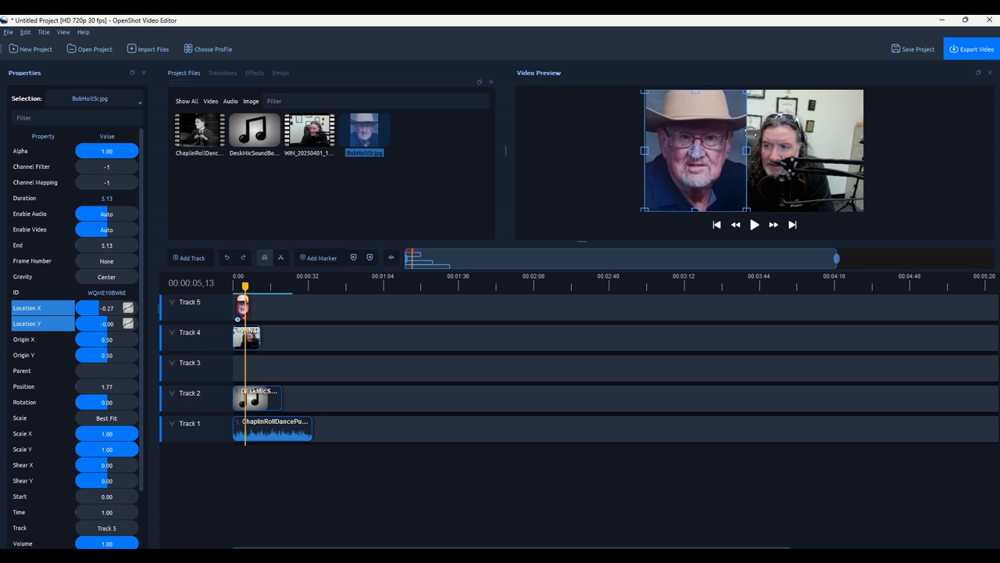
Animate the photo rotating upside down to about 180° and play the preview to check.
{"action": "left_click_drag", "start_coordinate": [750, 133], "coordinate": [684, 134]}
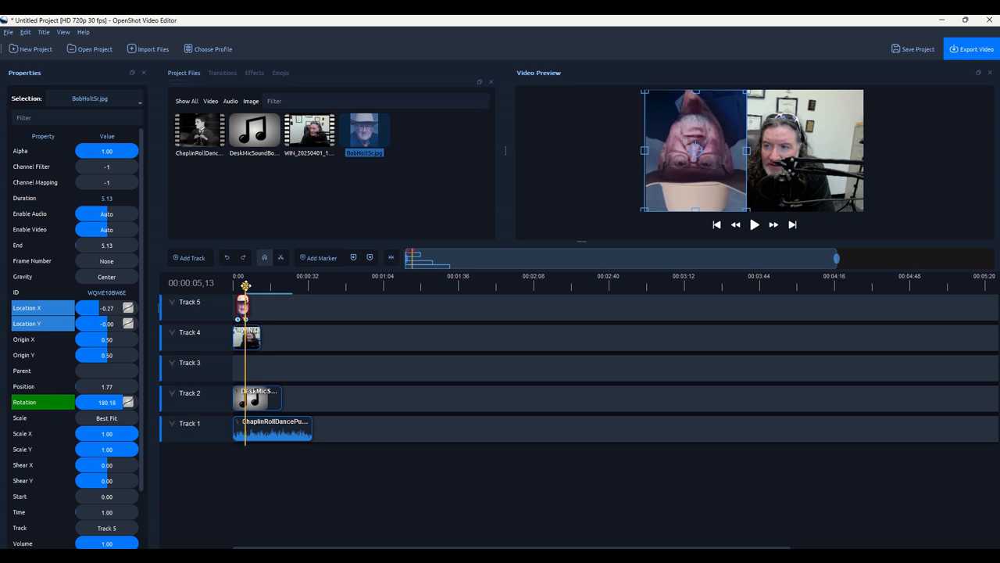
{"action": "left_click_drag", "start_coordinate": [246, 286], "coordinate": [233, 287]}
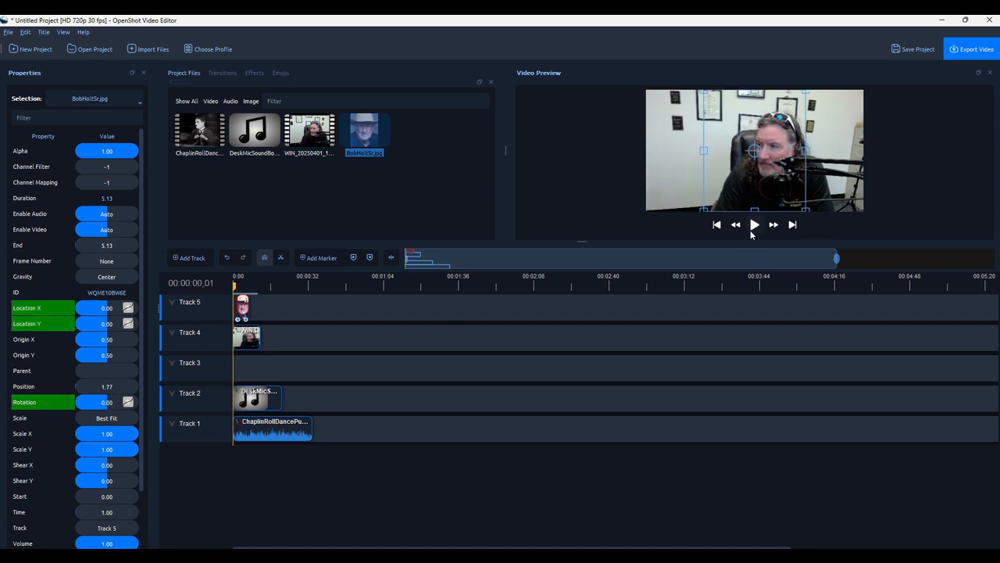
{"action": "left_click", "coordinate": [754, 226]}
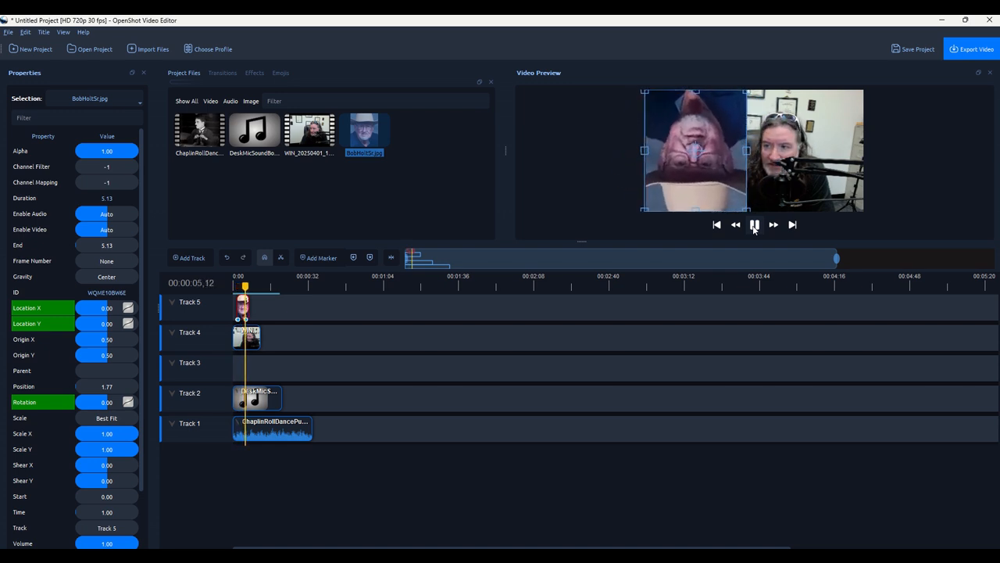
{"action": "left_click", "coordinate": [754, 225]}
Rewind, then drag the photo and webcam clips down one track to Tracks 4 and 3.
{"action": "left_click", "coordinate": [419, 375]}
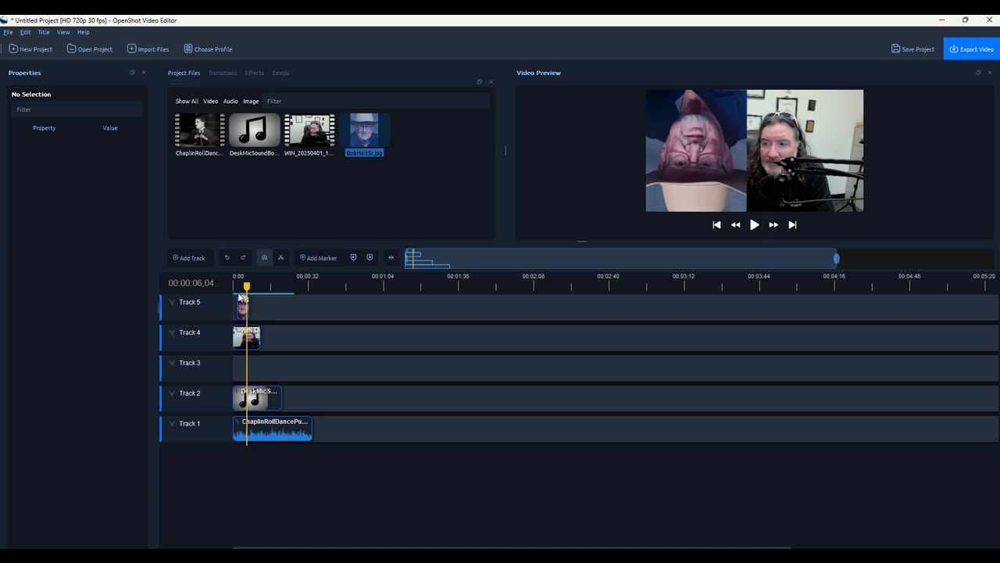
{"action": "left_click_drag", "start_coordinate": [248, 286], "coordinate": [235, 287]}
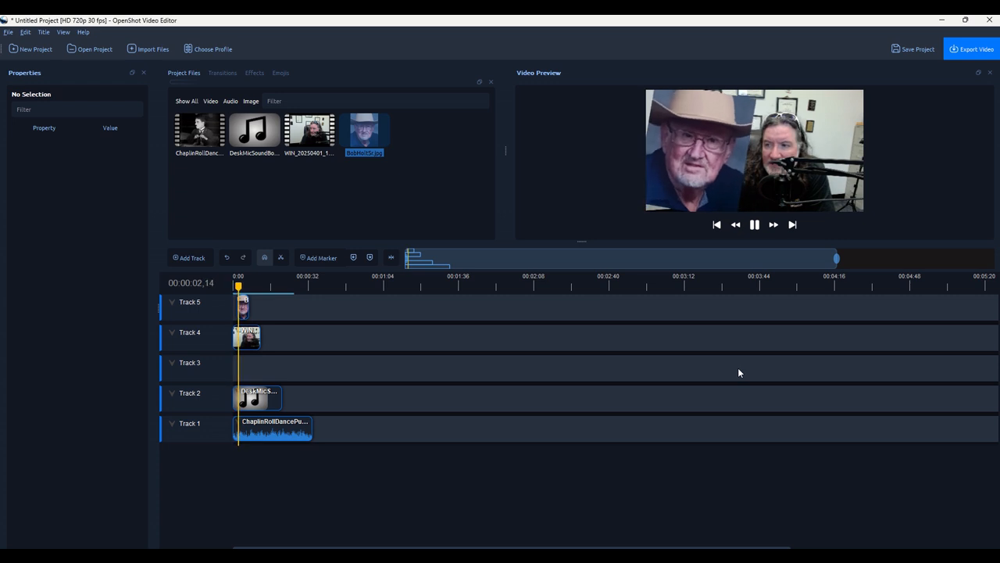
{"action": "left_click", "coordinate": [755, 225]}
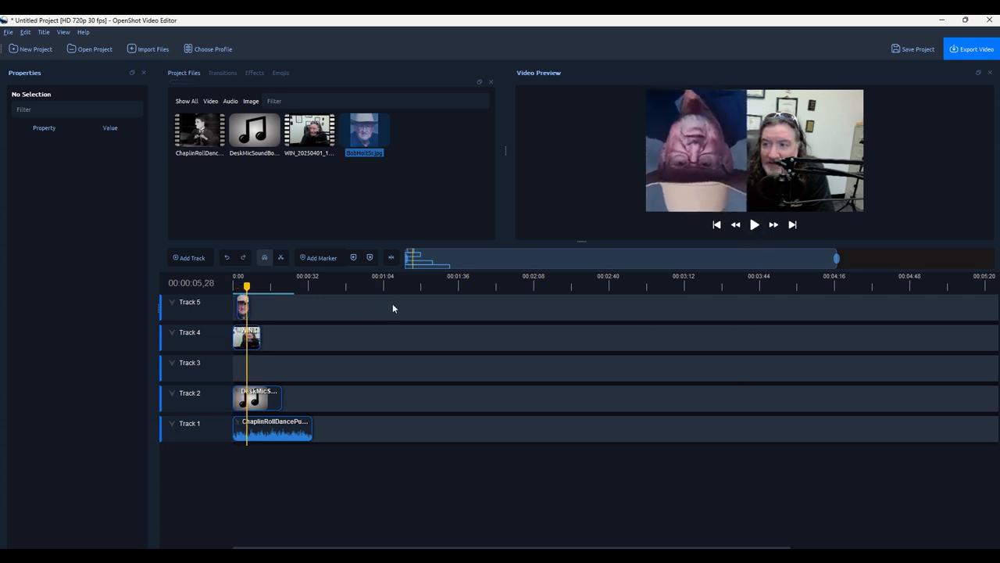
{"action": "left_click_drag", "start_coordinate": [323, 346], "coordinate": [243, 338]}
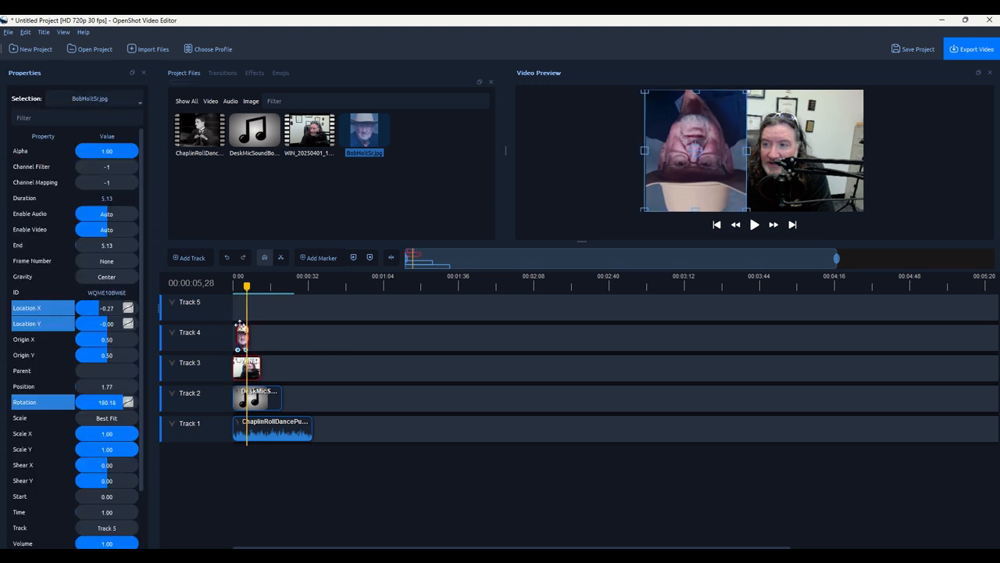
Copy the Track 3 webcam clip and paste two copies end-to-end after it.
{"action": "left_click", "coordinate": [488, 375]}
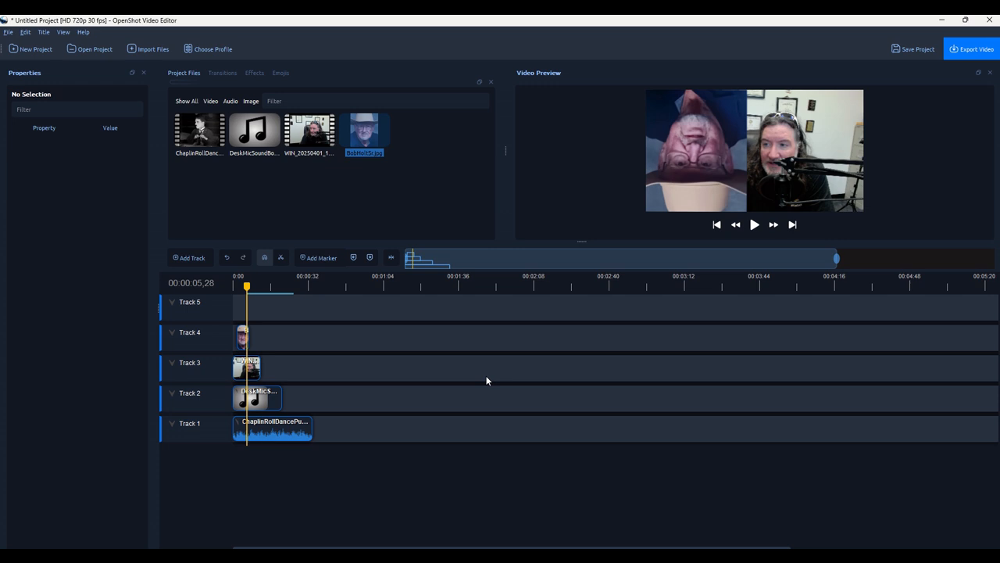
{"action": "left_click", "coordinate": [254, 369]}
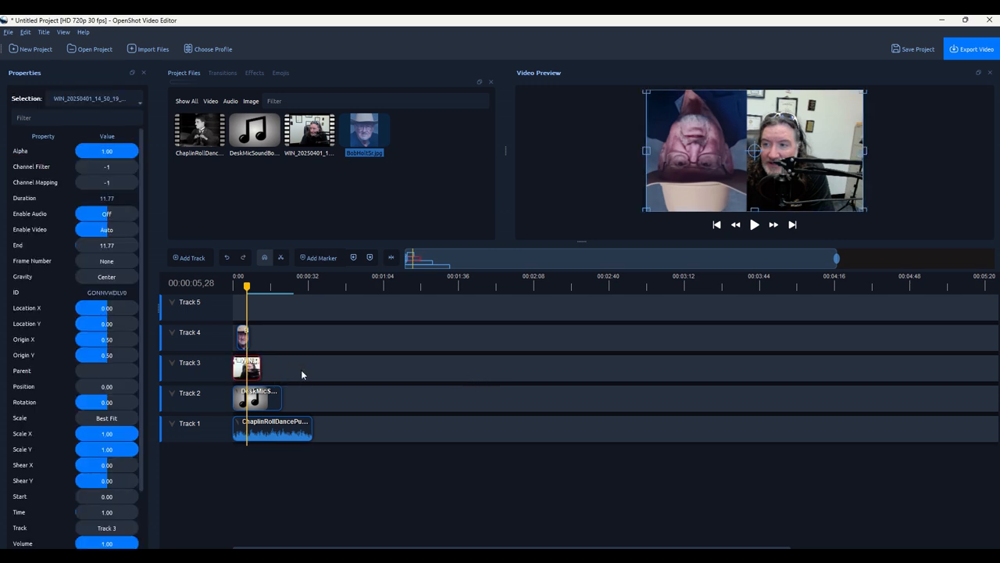
{"action": "key", "text": "ctrl+v"}
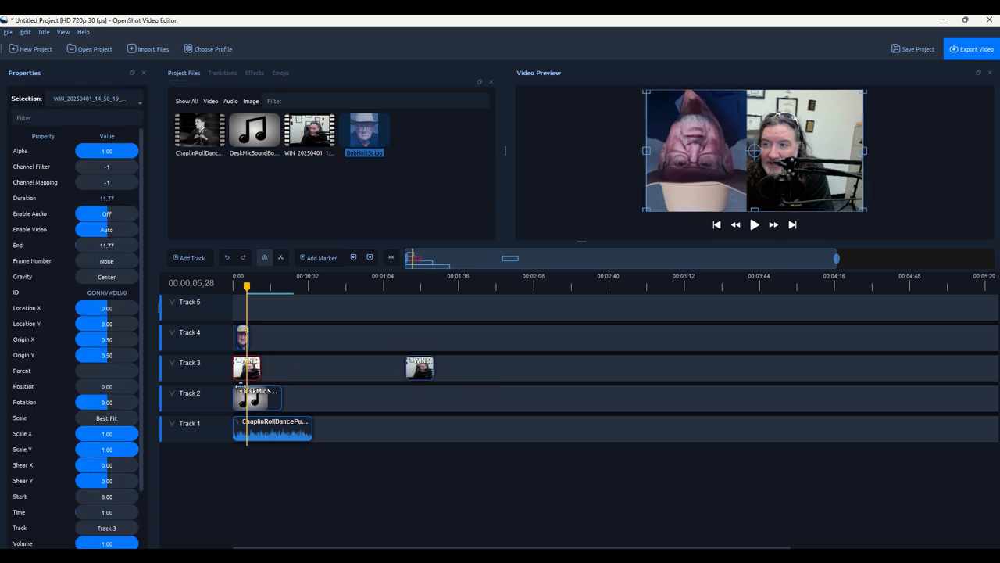
{"action": "left_click_drag", "start_coordinate": [410, 371], "coordinate": [266, 372]}
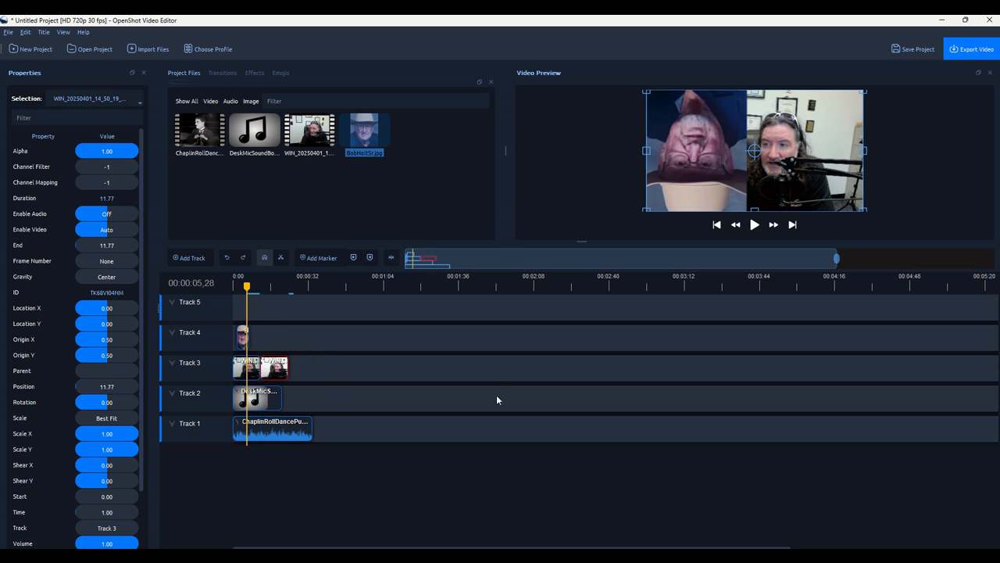
{"action": "key", "text": "ctrl+v"}
{"action": "left_click_drag", "start_coordinate": [373, 391], "coordinate": [297, 369]}
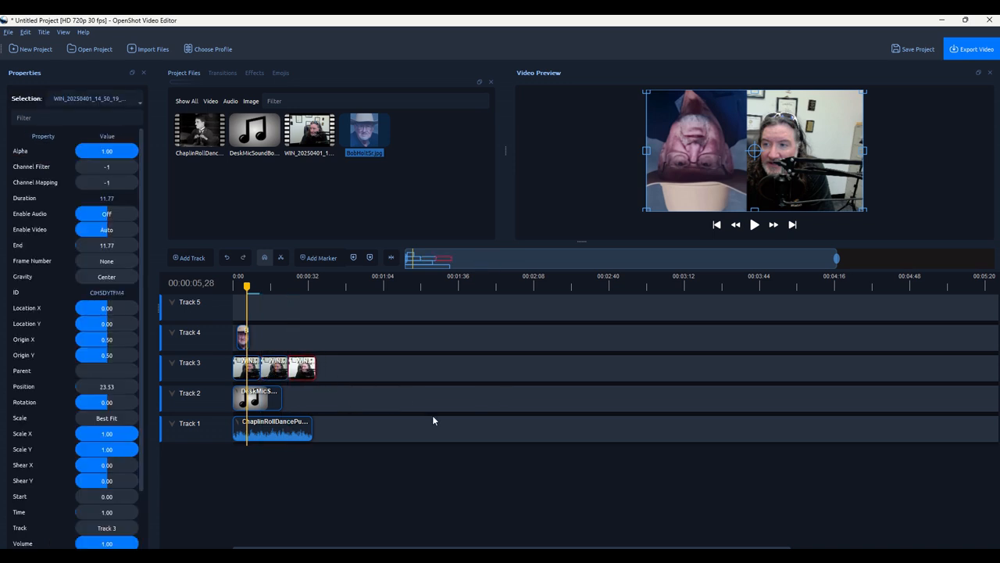
Paste a third copy at the end of Track 3, then import the screenshot image into Project Files.
{"action": "key", "text": "ctrl+v"}
{"action": "left_click_drag", "start_coordinate": [420, 414], "coordinate": [332, 370]}
{"action": "left_click", "coordinate": [399, 398]}
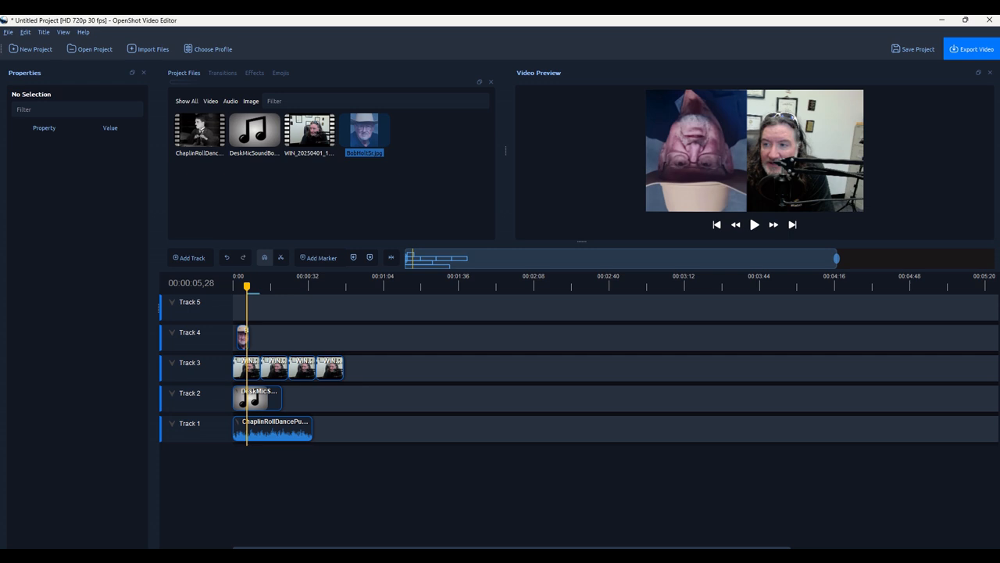
{"action": "left_click_drag", "start_coordinate": [828, 262], "coordinate": [422, 188]}
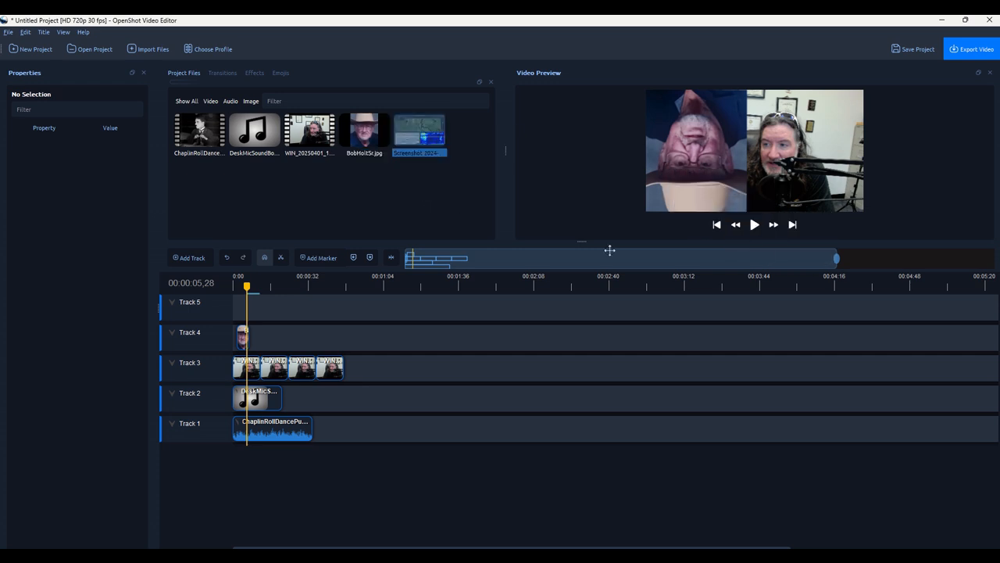
Place the screenshot on Track 4 at 11.77 s, shift the last three Track 3 clips 10 s later, and play.
{"action": "left_click_drag", "start_coordinate": [411, 139], "coordinate": [269, 332]}
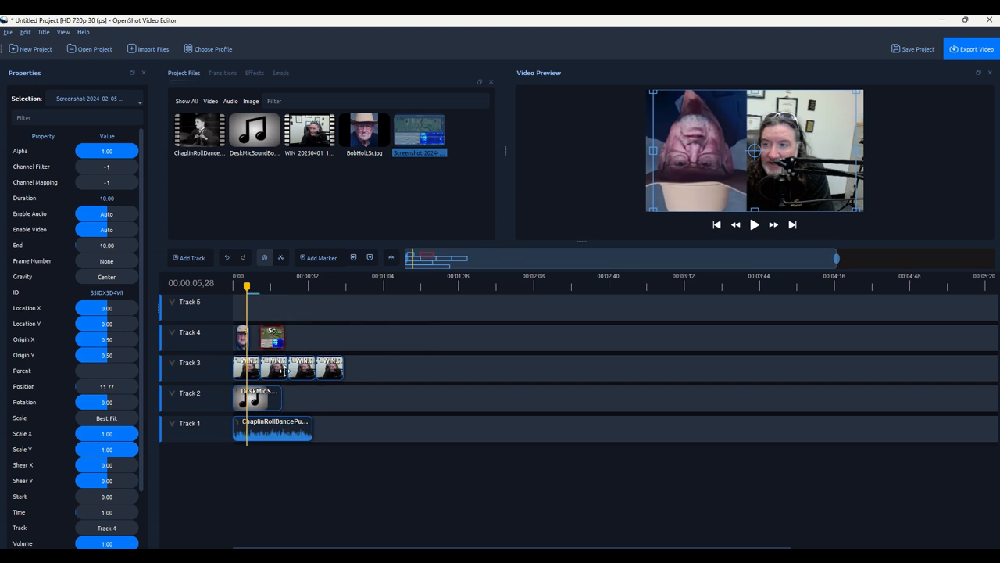
{"action": "left_click_drag", "start_coordinate": [404, 373], "coordinate": [300, 365]}
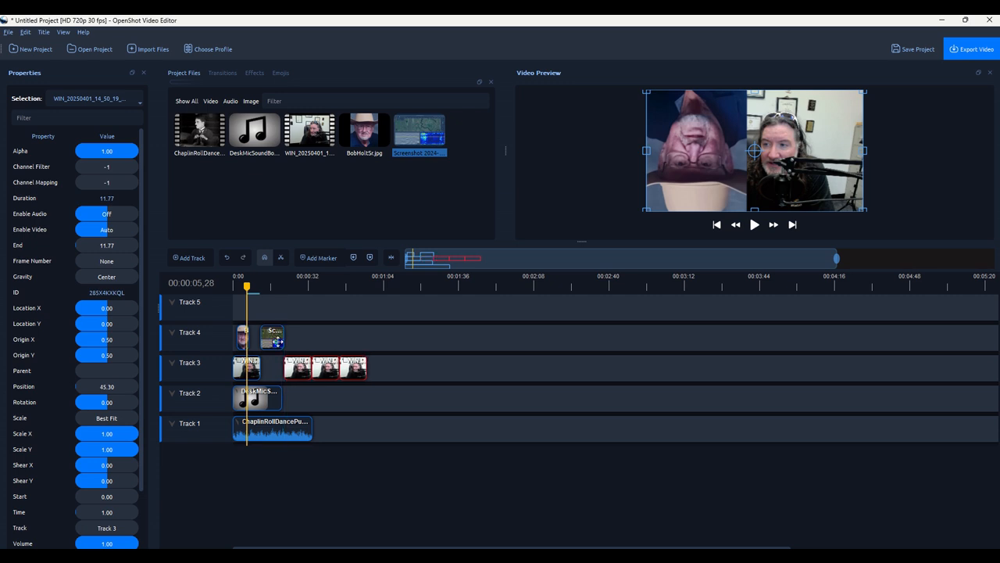
{"action": "left_click", "coordinate": [267, 338]}
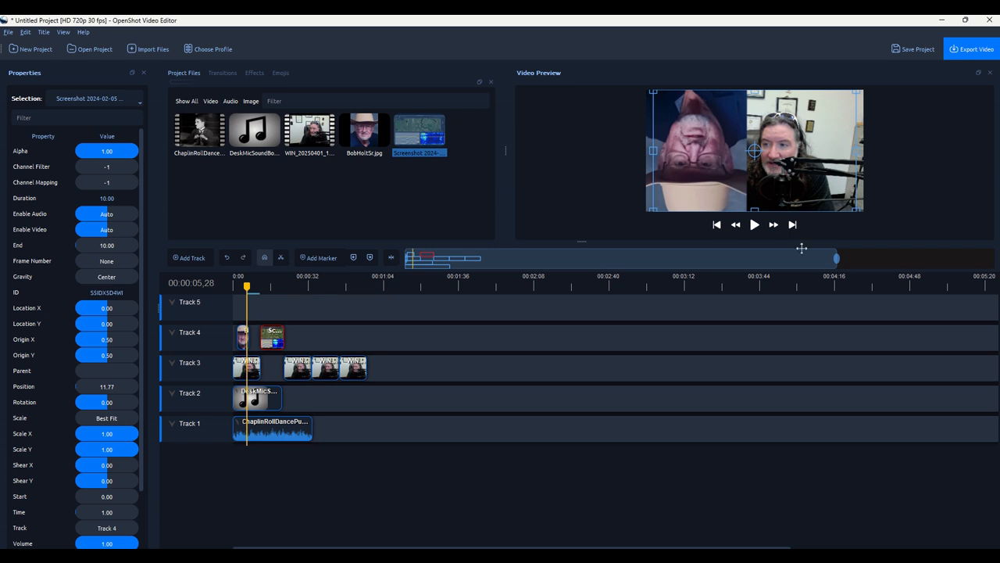
{"action": "left_click", "coordinate": [754, 225]}
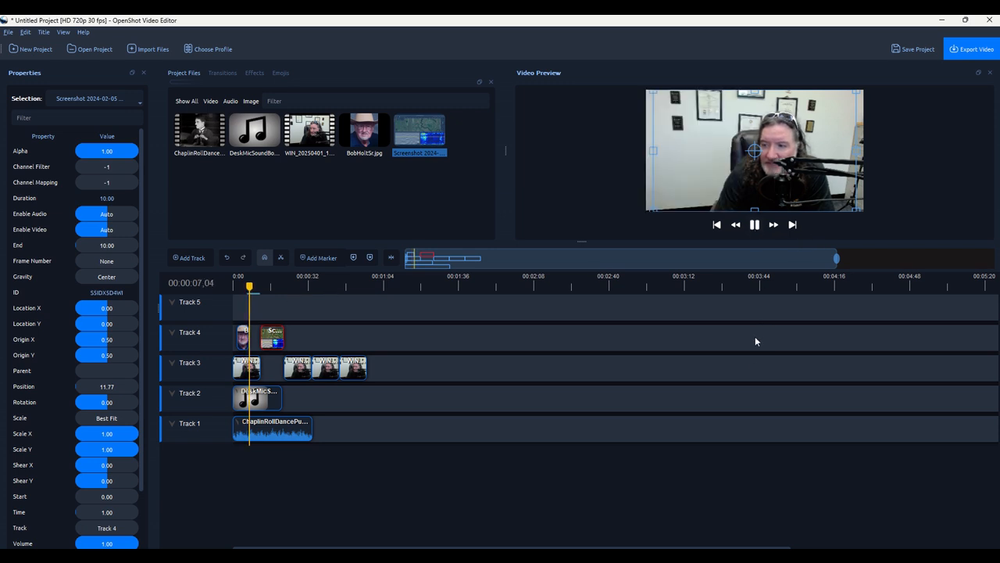
Watch the preview, pause, rewind the playhead to 0:00, then bring up WebCamFront in Paint.
{"action": "left_click", "coordinate": [755, 307]}
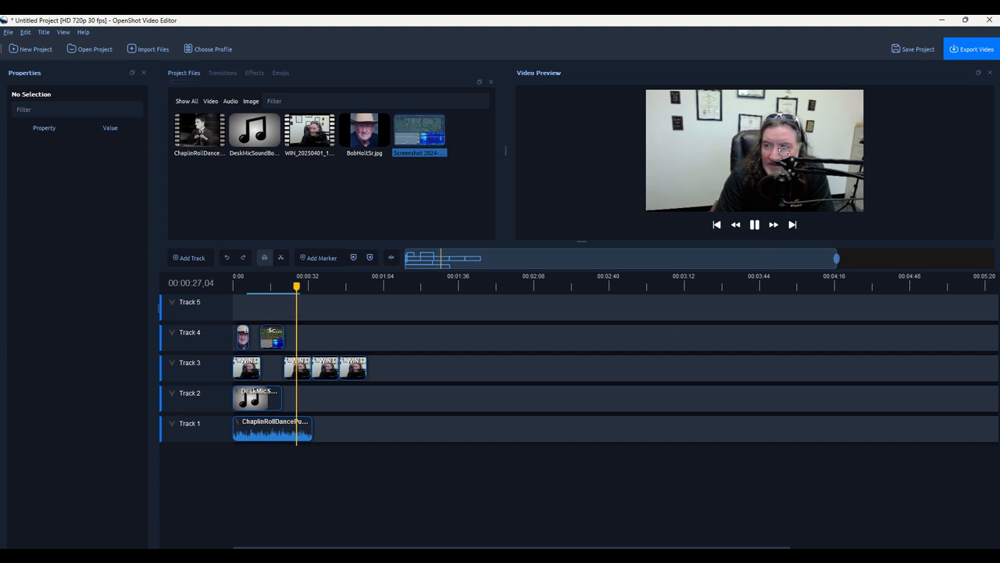
{"action": "key", "text": "space"}
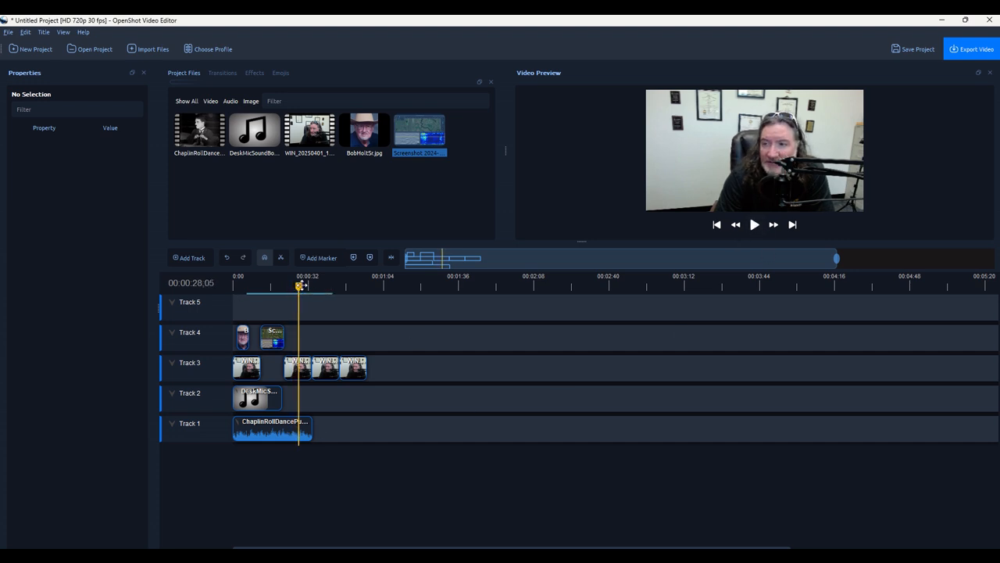
{"action": "left_click_drag", "start_coordinate": [302, 282], "coordinate": [233, 286]}
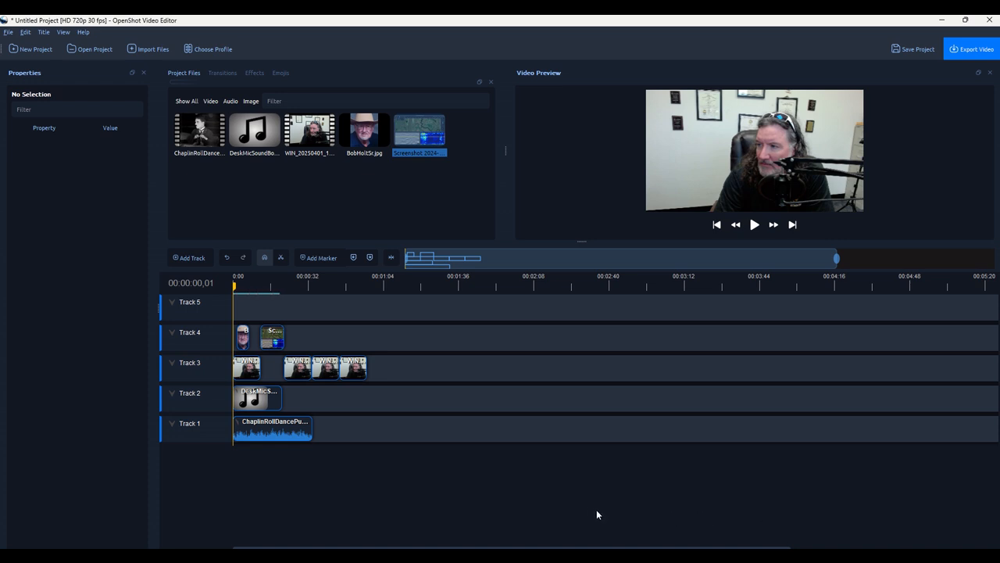
{"action": "left_click", "coordinate": [651, 556]}
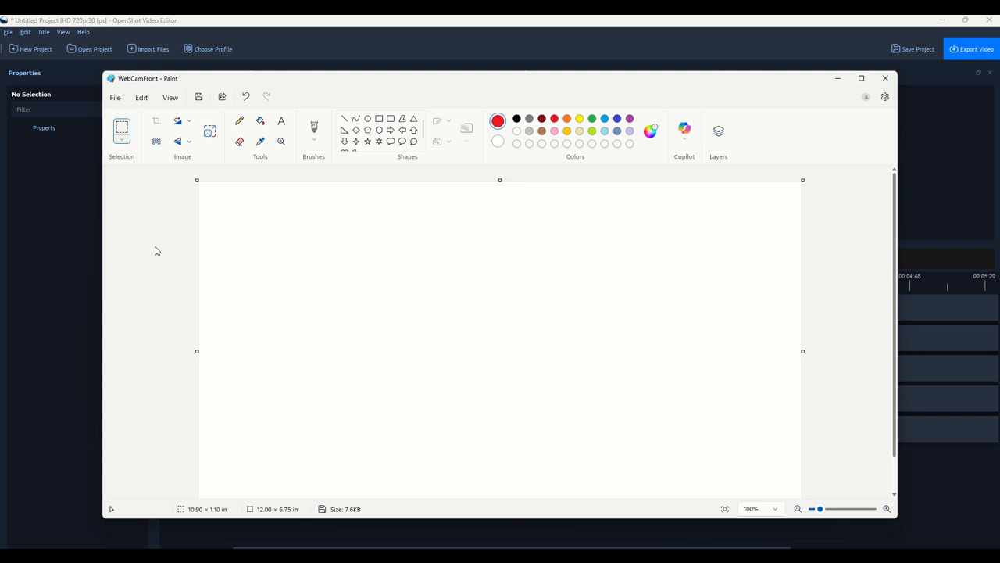
Add a text box near the canvas middle reading 'Hello!!' in red bold Georgia 36.
{"action": "left_click", "coordinate": [281, 122]}
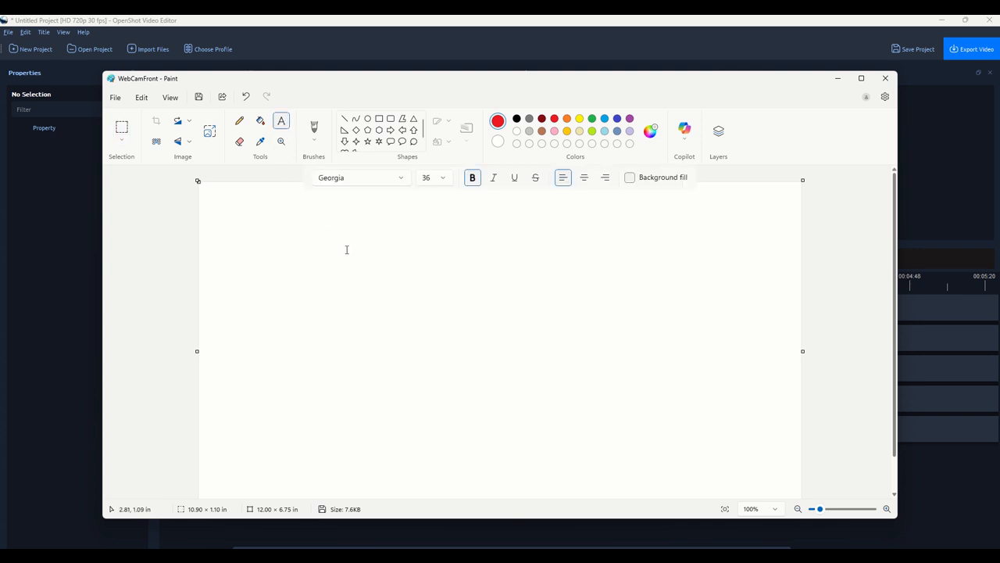
{"action": "left_click", "coordinate": [305, 307]}
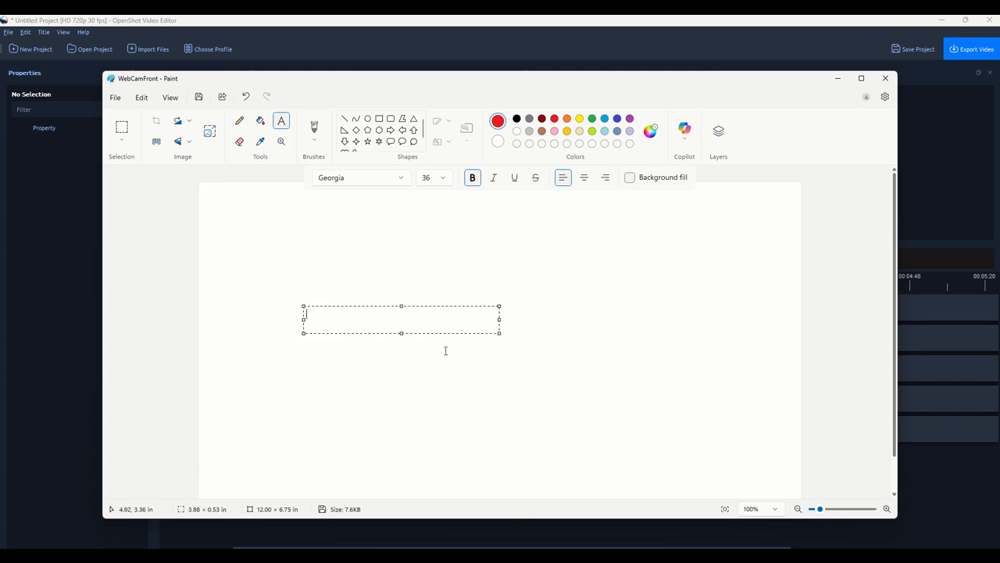
{"action": "type", "text": "Hello"}
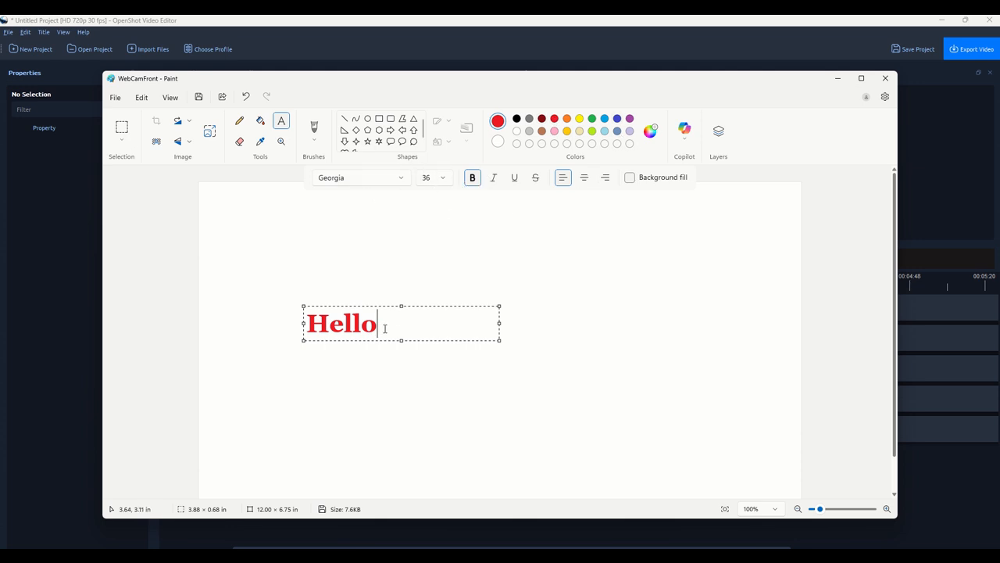
{"action": "type", "text": "!!"}
Hide the white background layer, fit the text box to Hello!!, and commit the text.
{"action": "left_click", "coordinate": [718, 131]}
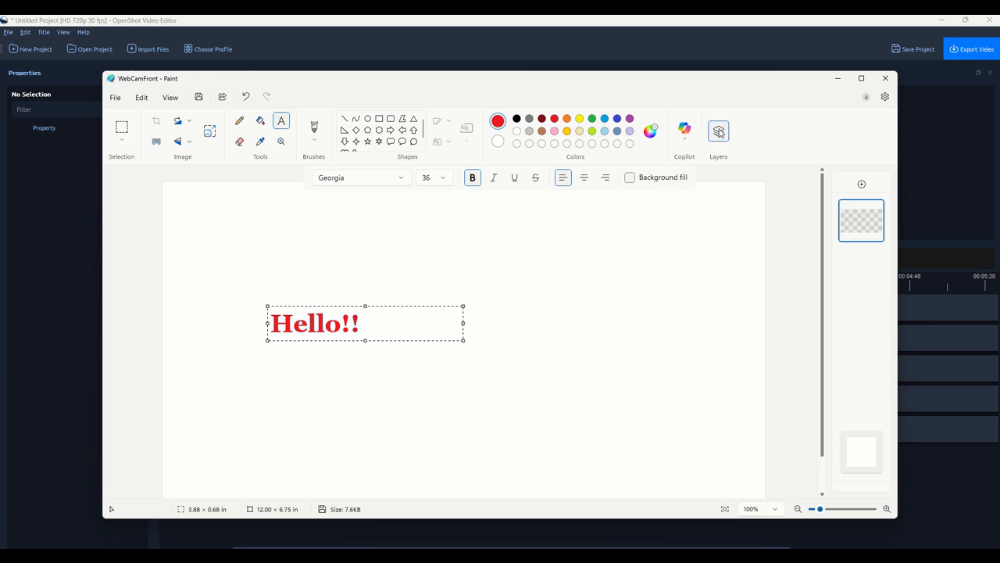
{"action": "left_click", "coordinate": [869, 445]}
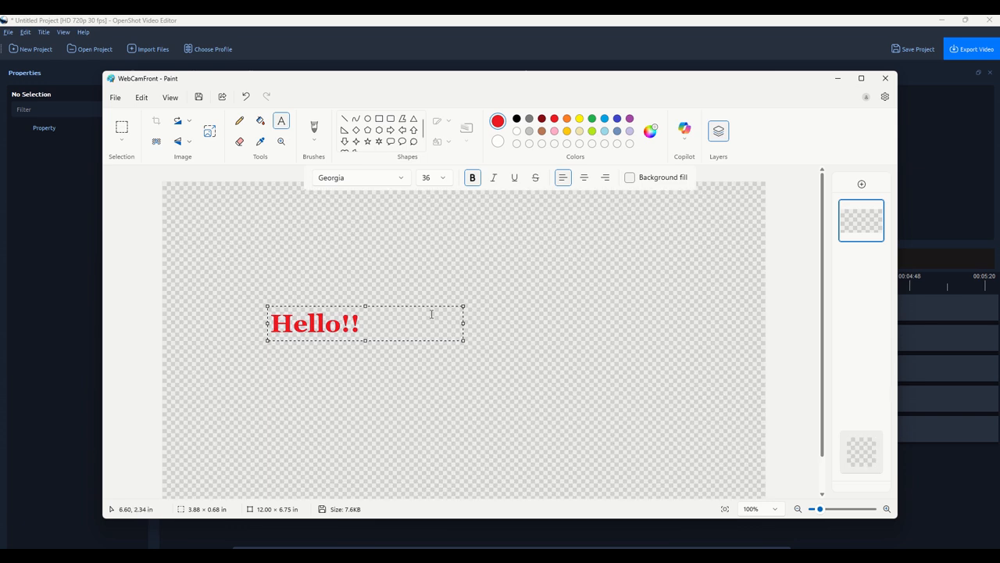
{"action": "left_click_drag", "start_coordinate": [465, 340], "coordinate": [379, 339]}
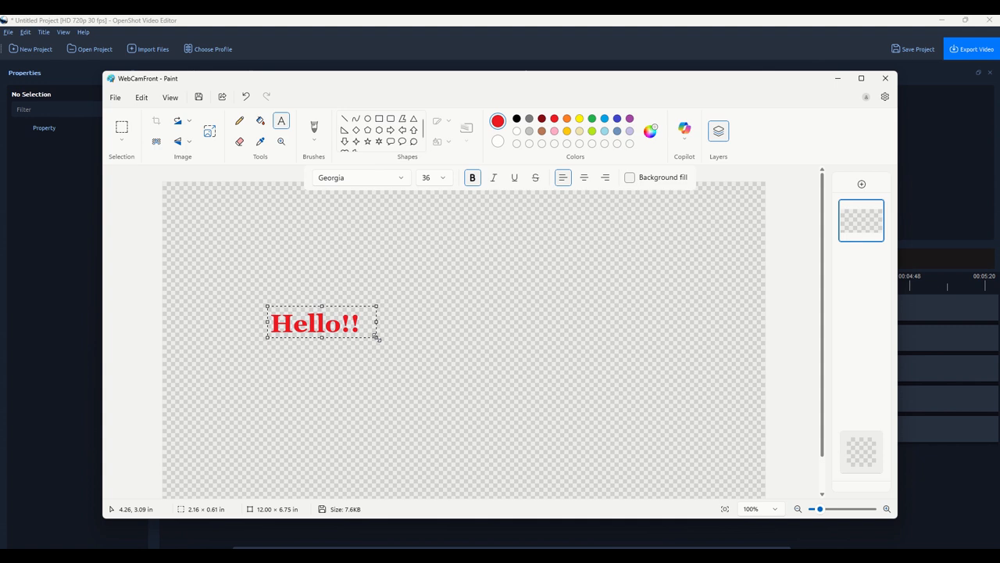
{"action": "left_click", "coordinate": [597, 302]}
Crop the canvas tightly around Hello!! to 2.48 × 0.77 in.
{"action": "left_click_drag", "start_coordinate": [767, 181], "coordinate": [380, 304]}
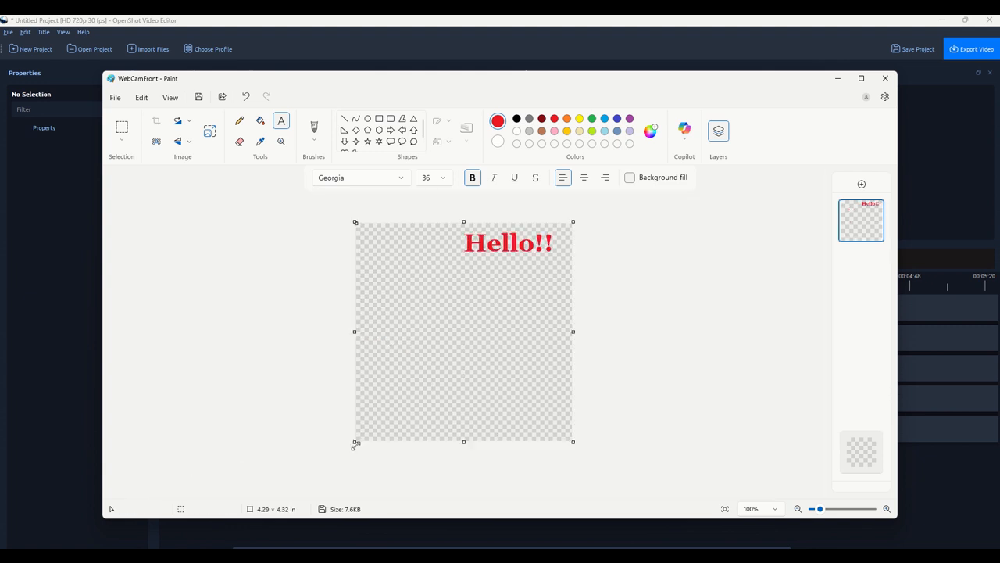
{"action": "left_click_drag", "start_coordinate": [354, 444], "coordinate": [447, 262]}
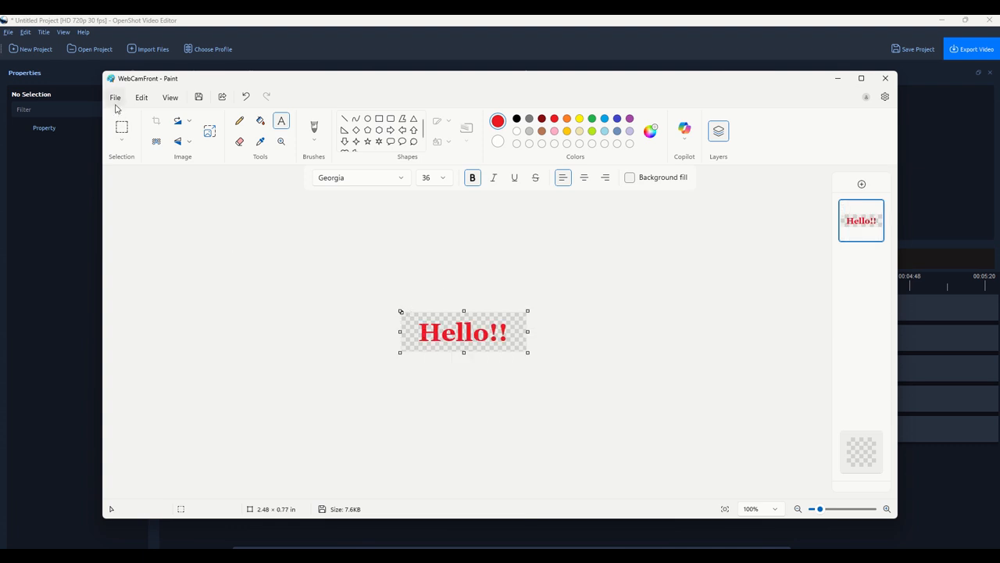
{"action": "left_click", "coordinate": [115, 99]}
Save the title as a PNG picture named Hello in Documents and close Paint.
{"action": "mouse_move", "coordinate": [196, 203]}
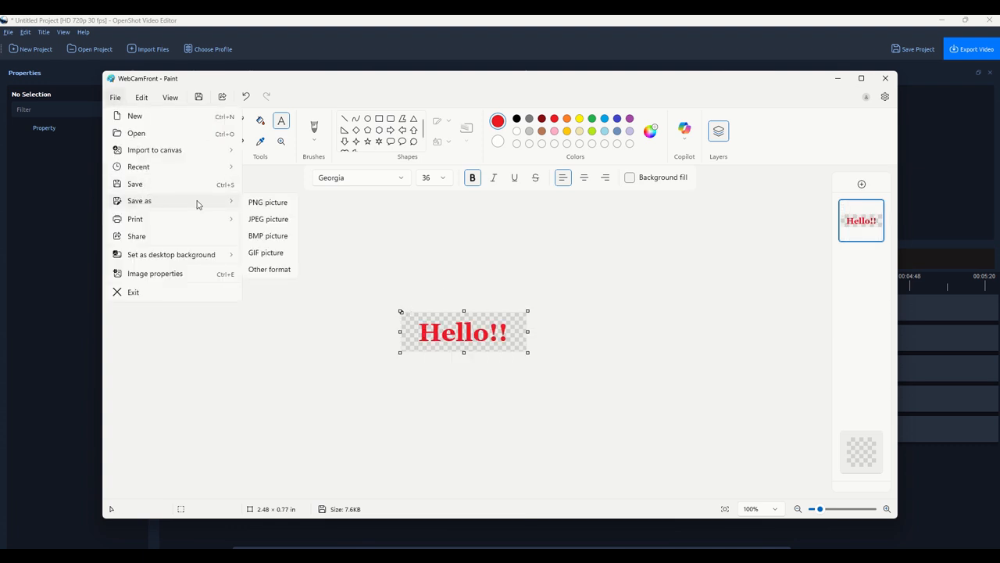
{"action": "left_click", "coordinate": [269, 202]}
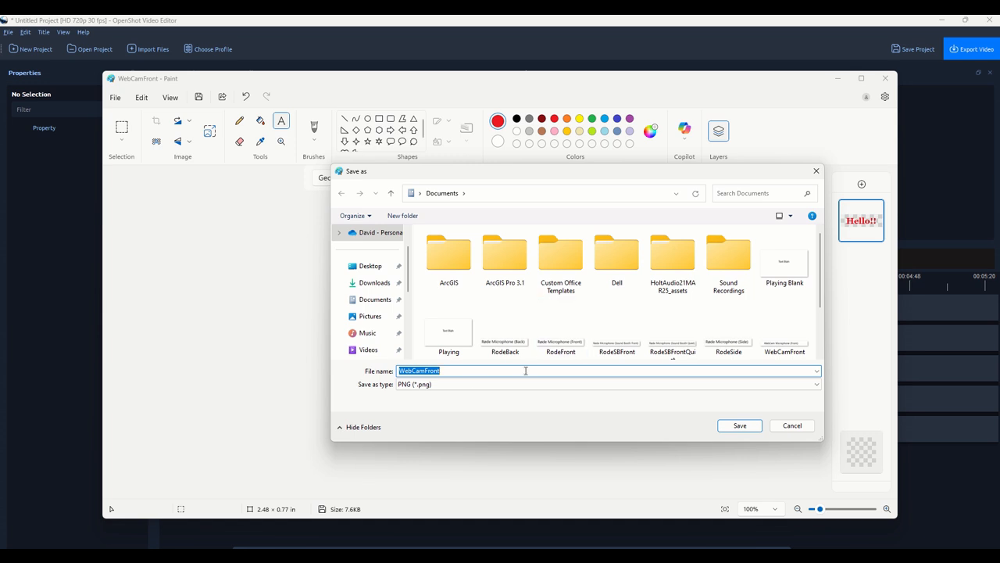
{"action": "type", "text": "Hello"}
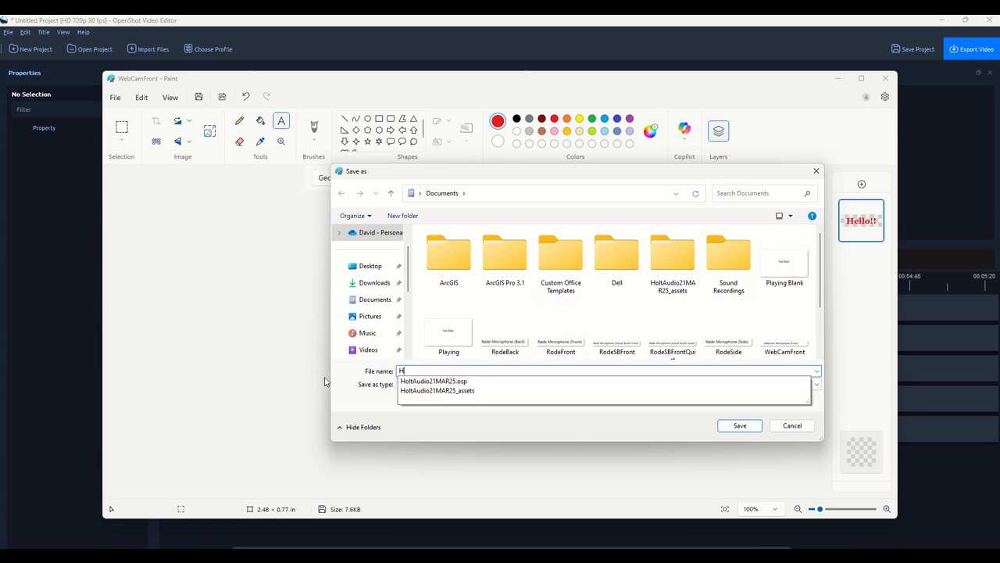
{"action": "left_click", "coordinate": [737, 425]}
{"action": "left_click", "coordinate": [885, 79]}
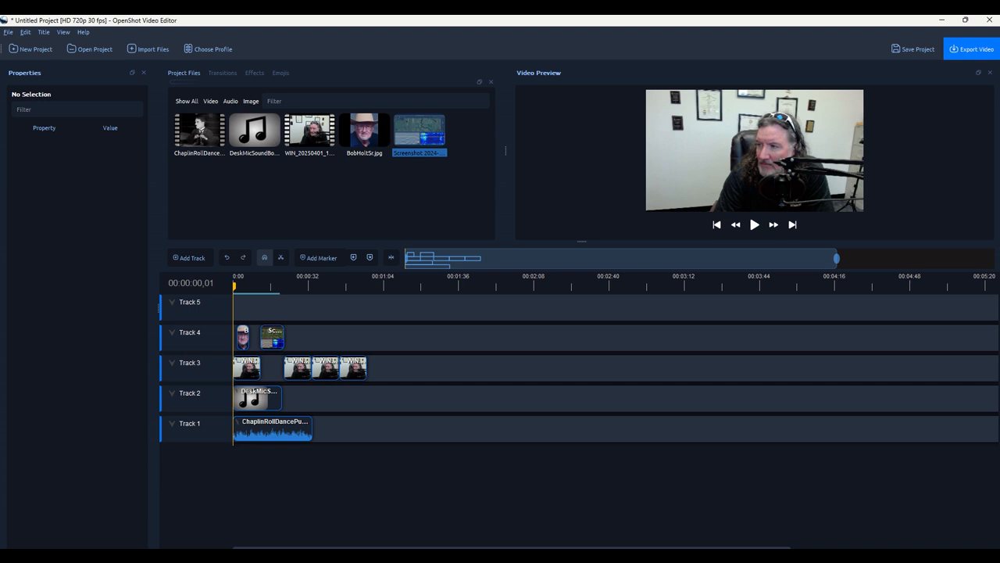
Import Hello.png onto Track 5 at 11.77 s, select it, and show the Transitions library.
{"action": "left_click_drag", "start_coordinate": [999, 325], "coordinate": [235, 309]}
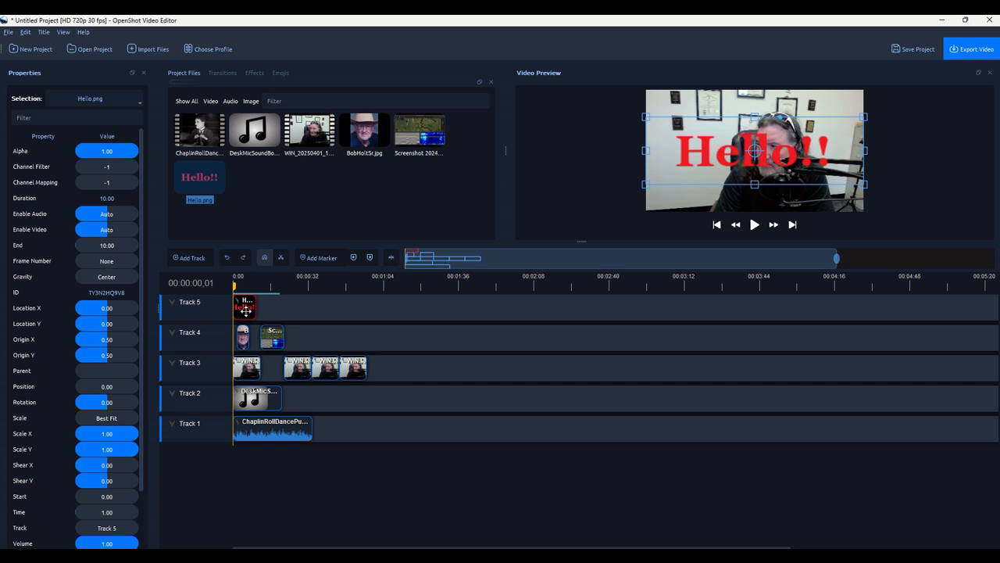
{"action": "left_click_drag", "start_coordinate": [245, 310], "coordinate": [233, 294]}
{"action": "left_click", "coordinate": [274, 308]}
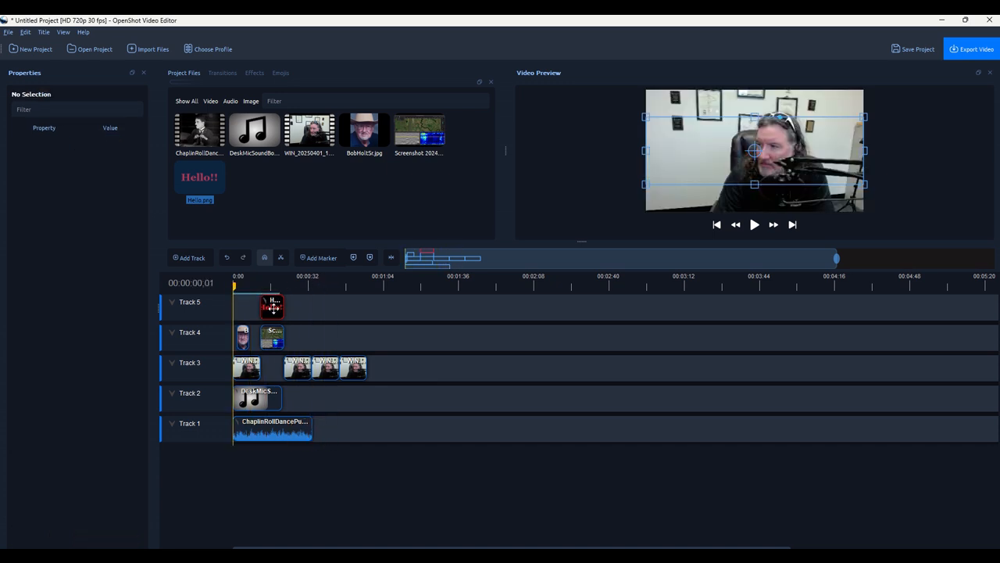
{"action": "left_click", "coordinate": [273, 306]}
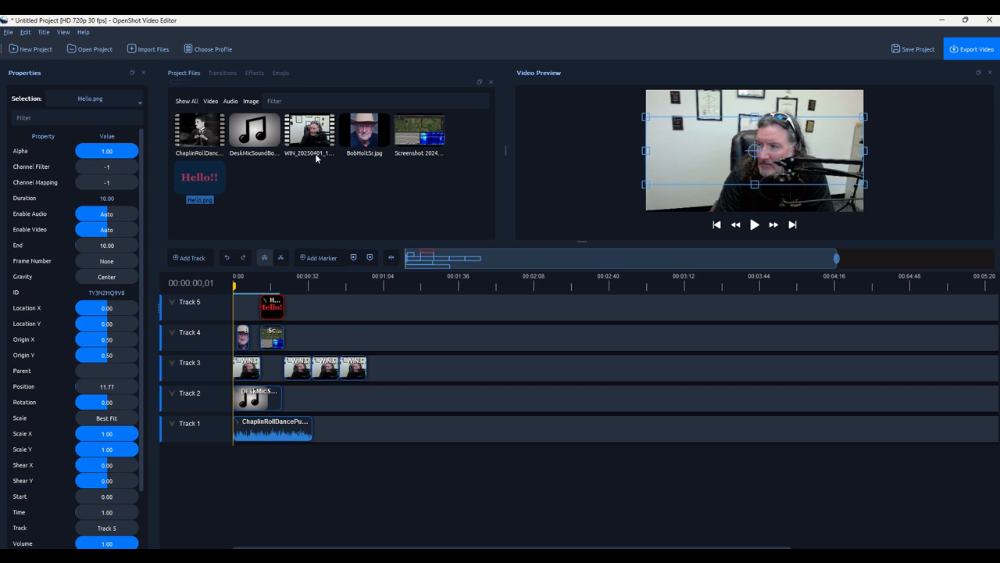
{"action": "left_click", "coordinate": [222, 73]}
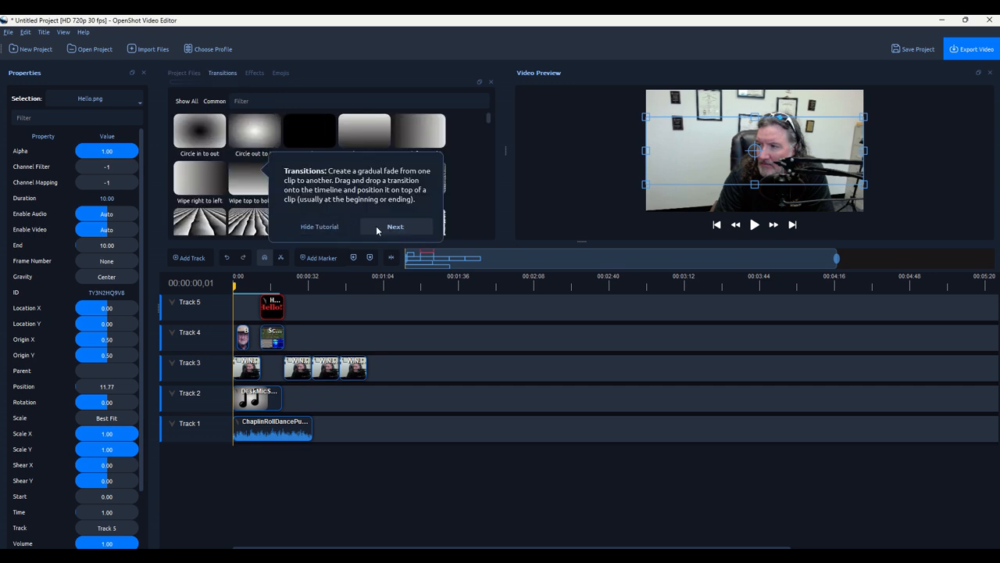
Dismiss the tutorial tip, browse Transitions, Effects and Emojis, then reselect the Hello!! clip.
{"action": "left_click", "coordinate": [331, 227]}
{"action": "scroll", "coordinate": [384, 181], "scroll_direction": "down", "scroll_amount": 10}
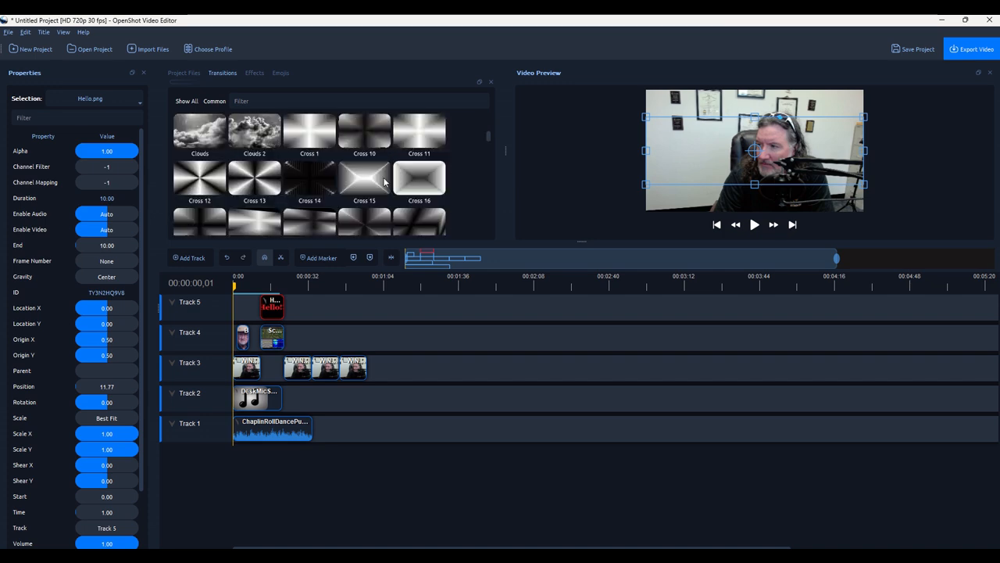
{"action": "scroll", "coordinate": [385, 182], "scroll_direction": "up", "scroll_amount": 10}
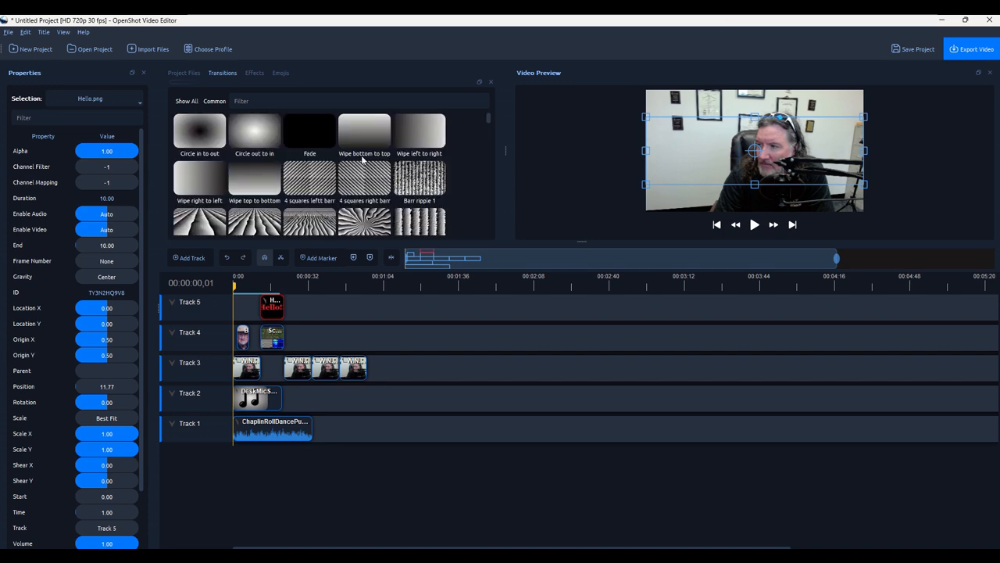
{"action": "left_click", "coordinate": [255, 72]}
{"action": "scroll", "coordinate": [307, 188], "scroll_direction": "down", "scroll_amount": 5}
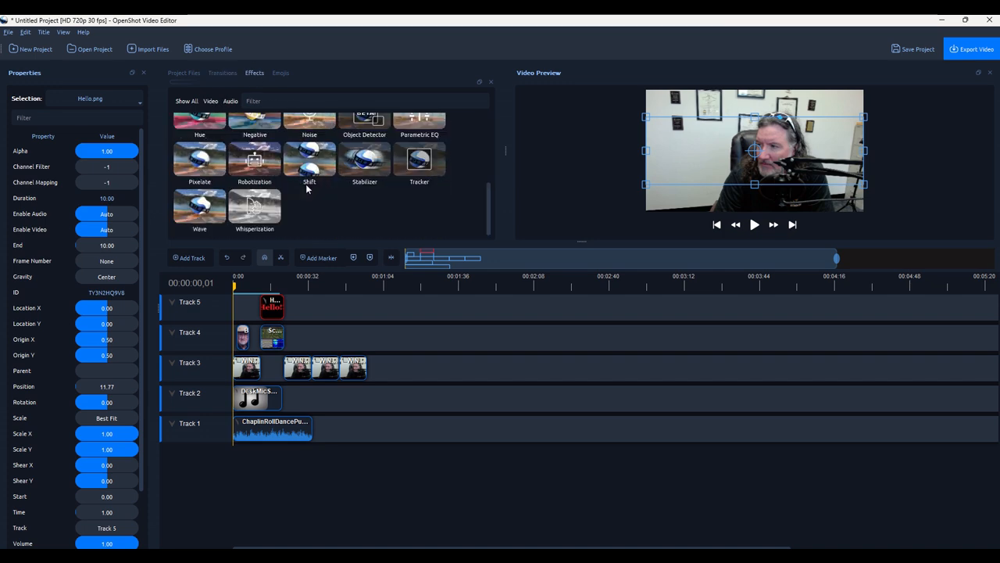
{"action": "scroll", "coordinate": [307, 188], "scroll_direction": "up", "scroll_amount": 5}
{"action": "left_click", "coordinate": [279, 73]}
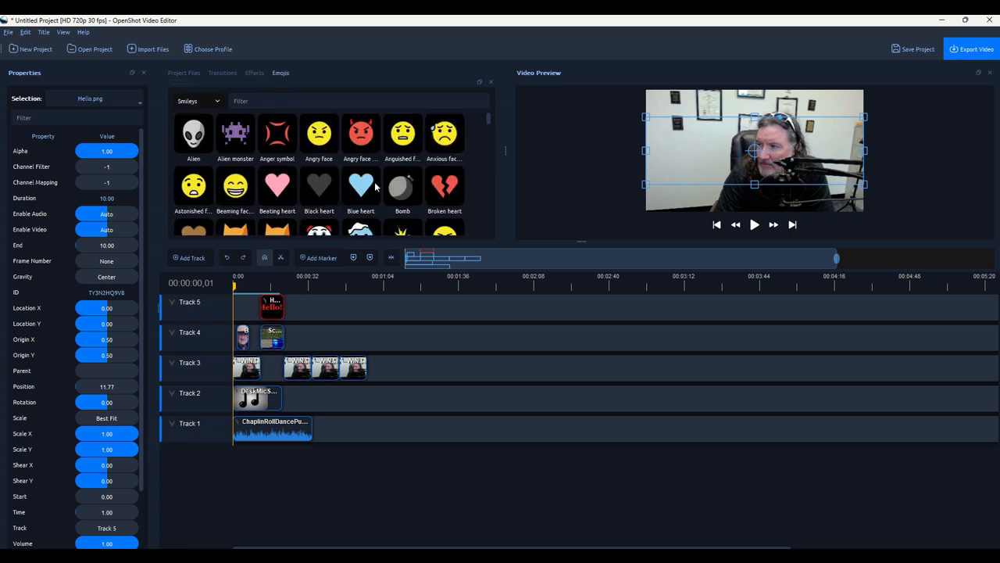
{"action": "scroll", "coordinate": [346, 173], "scroll_direction": "down", "scroll_amount": 5}
{"action": "scroll", "coordinate": [346, 174], "scroll_direction": "up", "scroll_amount": 5}
{"action": "left_click", "coordinate": [184, 73]}
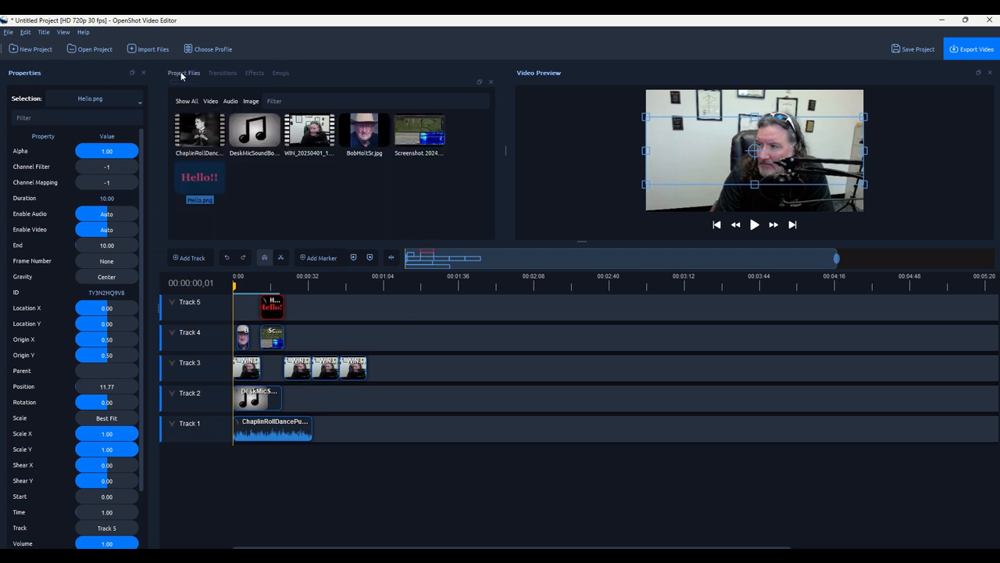
{"action": "left_click", "coordinate": [269, 308]}
Scale the Hello!! title down in the preview at about 16 s, then play back from 7 s.
{"action": "left_click_drag", "start_coordinate": [236, 286], "coordinate": [271, 286]}
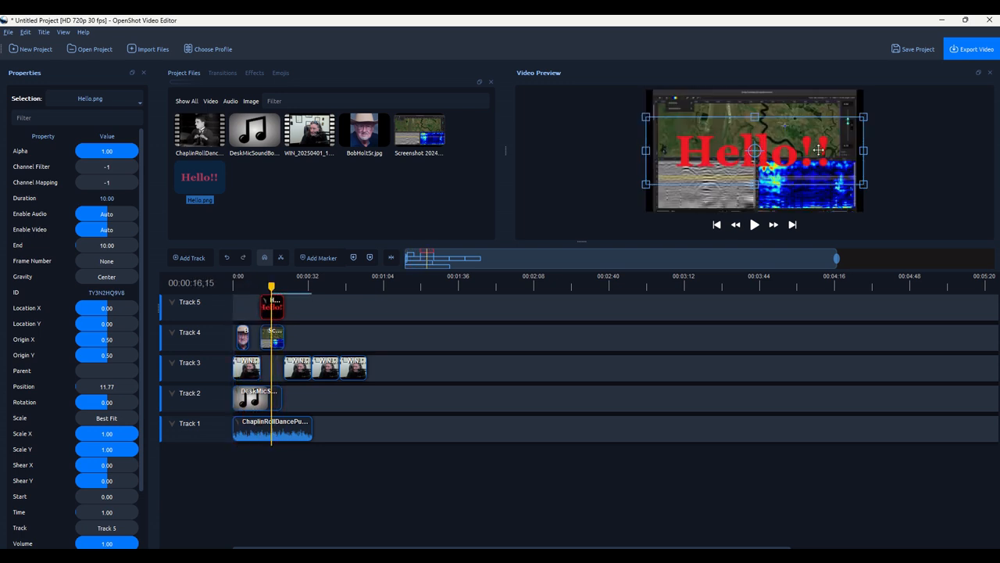
{"action": "left_click_drag", "start_coordinate": [858, 120], "coordinate": [767, 146]}
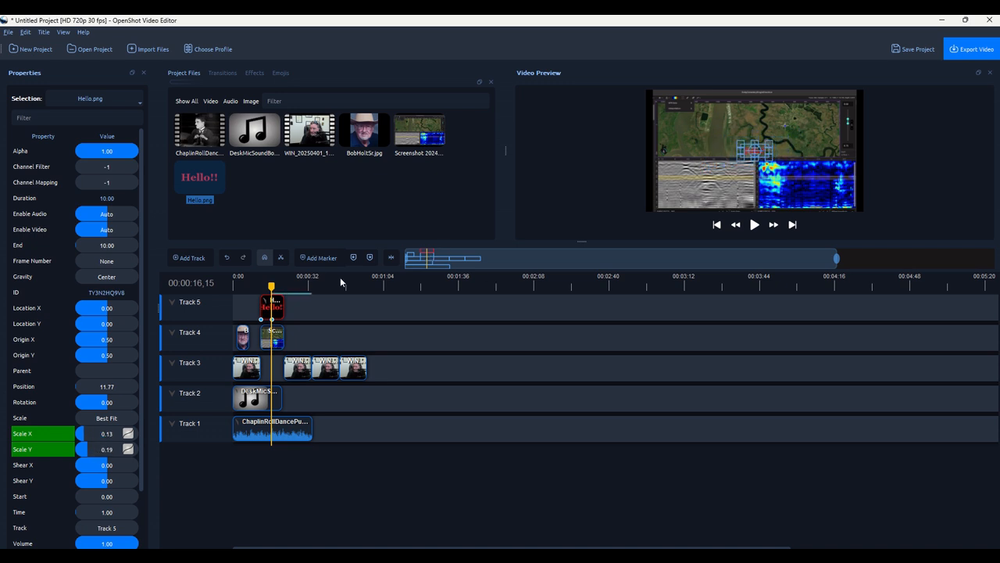
{"action": "left_click_drag", "start_coordinate": [272, 284], "coordinate": [245, 286]}
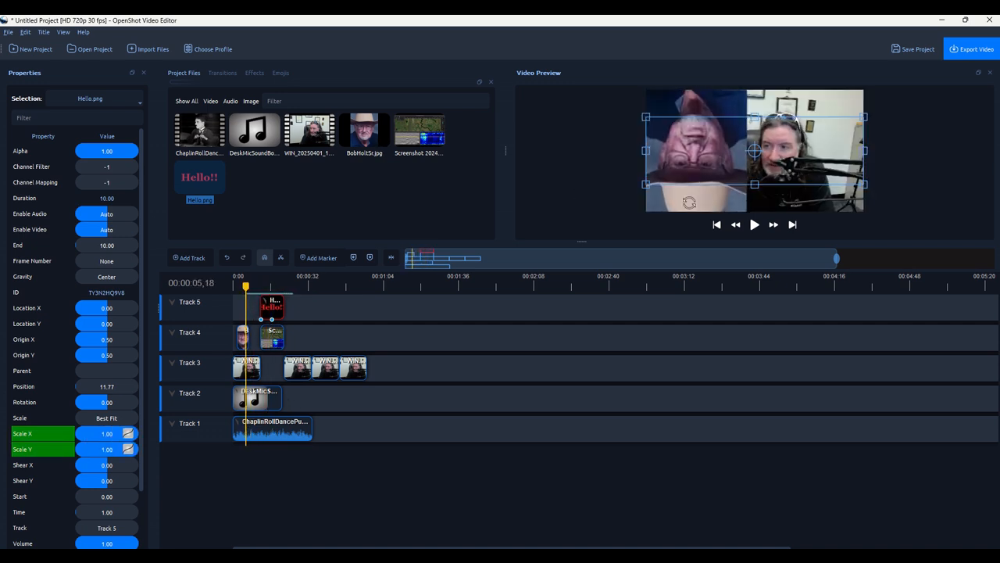
{"action": "left_click", "coordinate": [754, 225]}
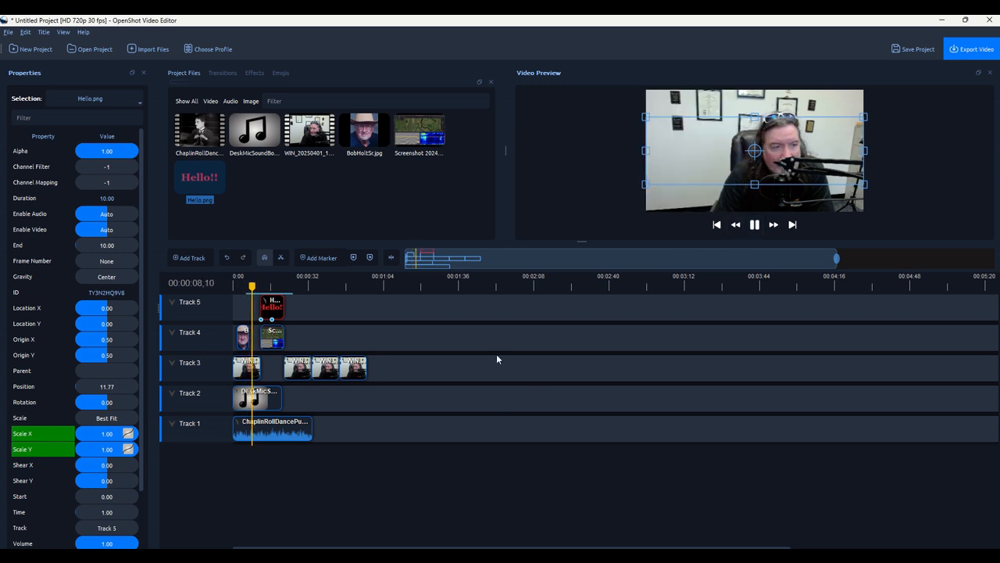
{"action": "left_click", "coordinate": [529, 404]}
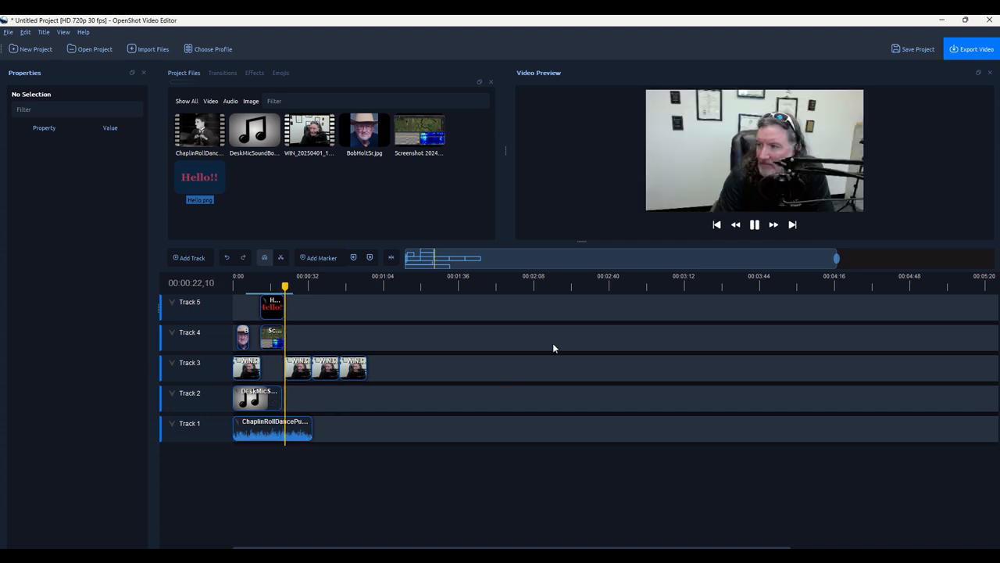
{"action": "left_click", "coordinate": [754, 225]}
Rename the top track (Track 5) to 'Text' and return the playhead to the start.
{"action": "right_click", "coordinate": [192, 305]}
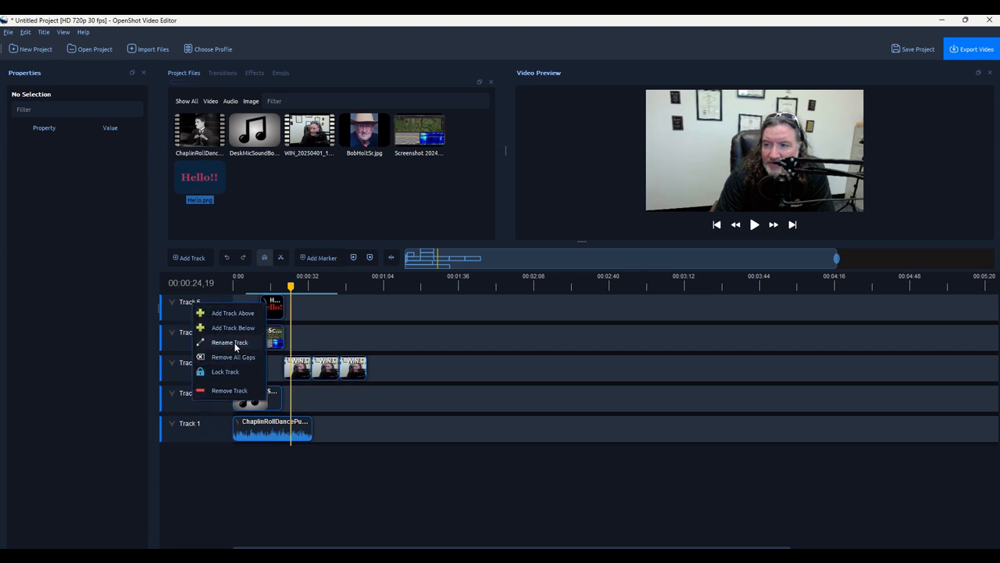
{"action": "left_click", "coordinate": [230, 342]}
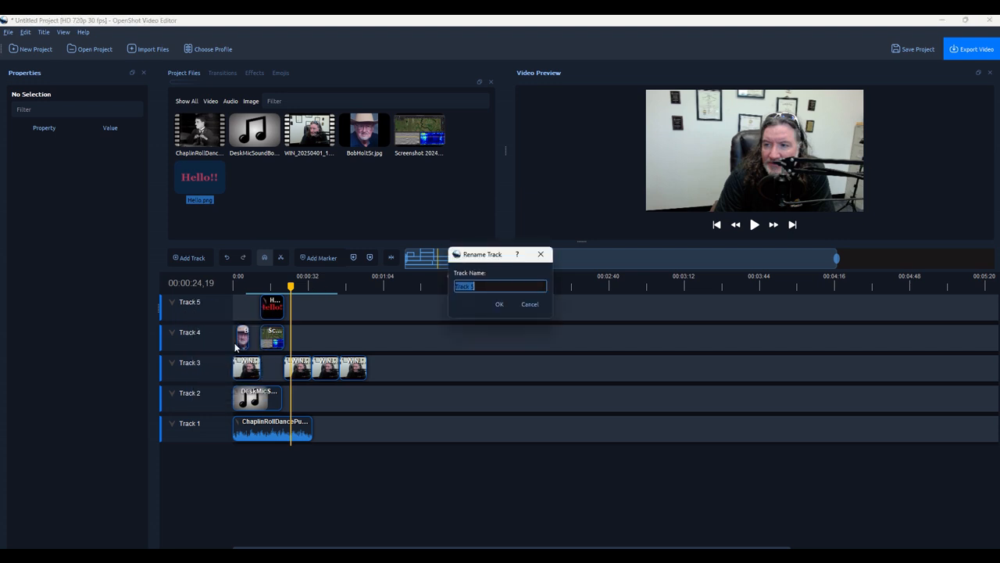
{"action": "type", "text": "Text"}
{"action": "left_click", "coordinate": [499, 304]}
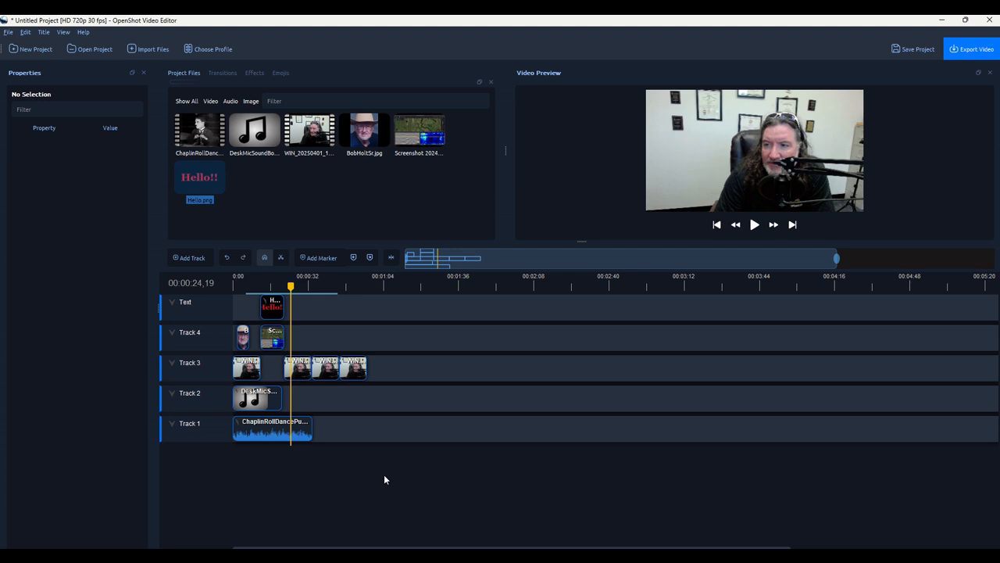
{"action": "key", "text": "Home"}
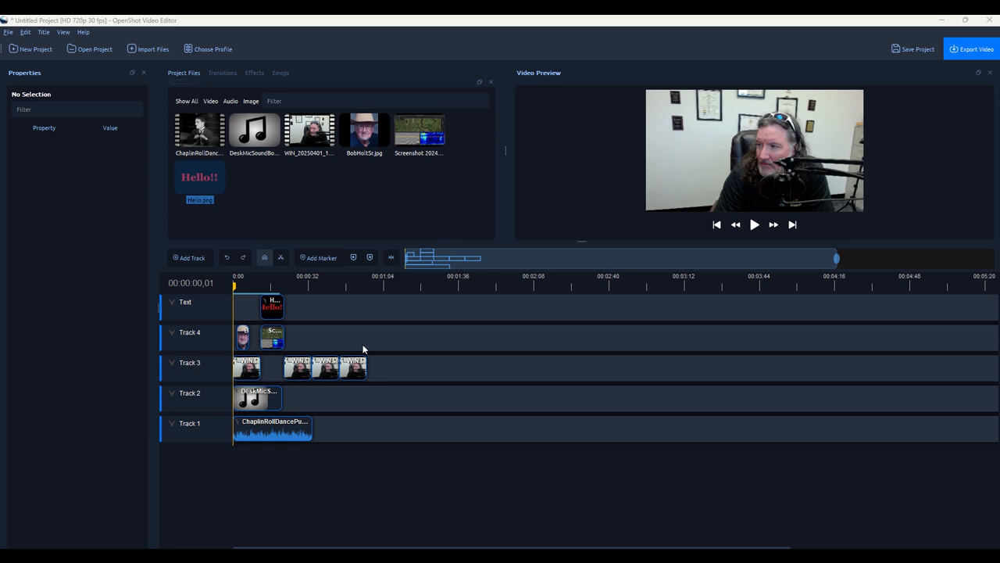
Delete the third and fourth WIN clips from Track 3.
{"action": "left_click", "coordinate": [316, 368]}
{"action": "key", "text": "Delete"}
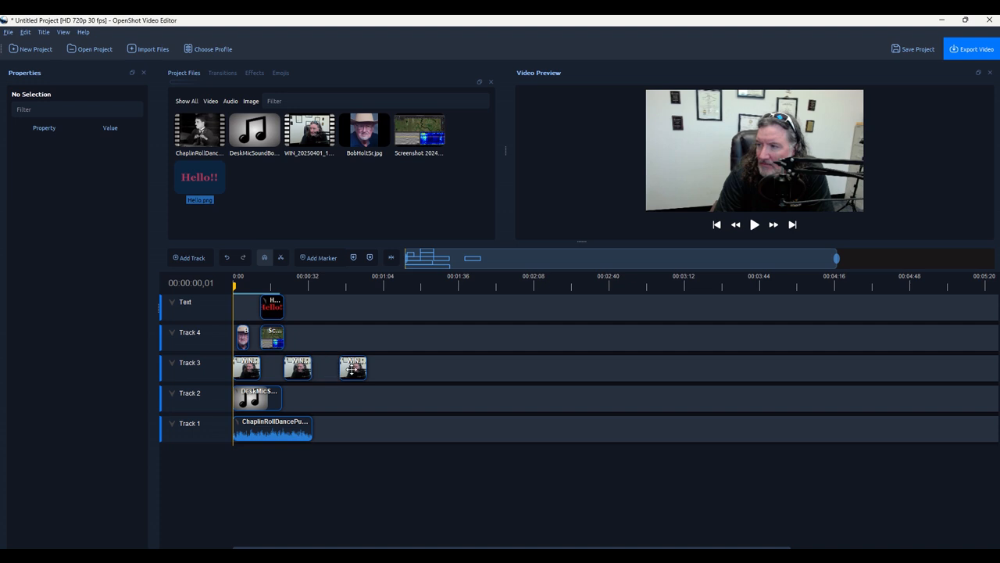
{"action": "left_click", "coordinate": [354, 368]}
{"action": "key", "text": "Delete"}
Set the video export destination folder to Videos.
{"action": "left_click", "coordinate": [969, 50]}
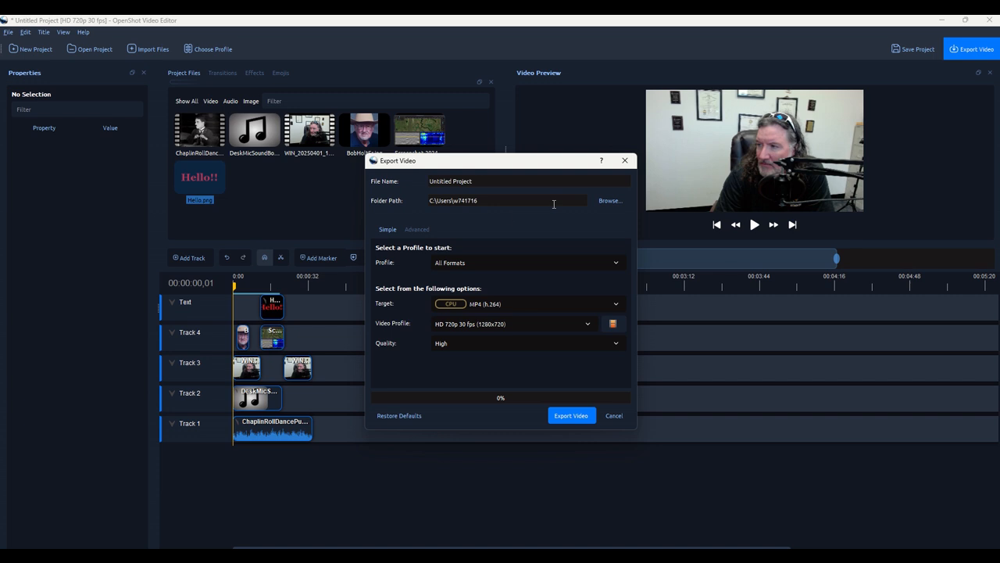
{"action": "left_click", "coordinate": [600, 202]}
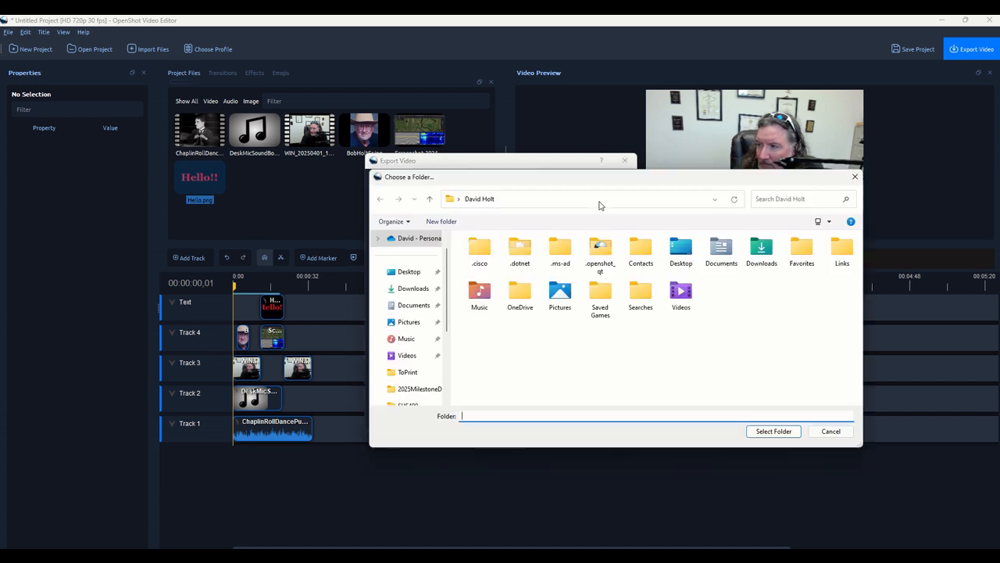
{"action": "left_click", "coordinate": [408, 355]}
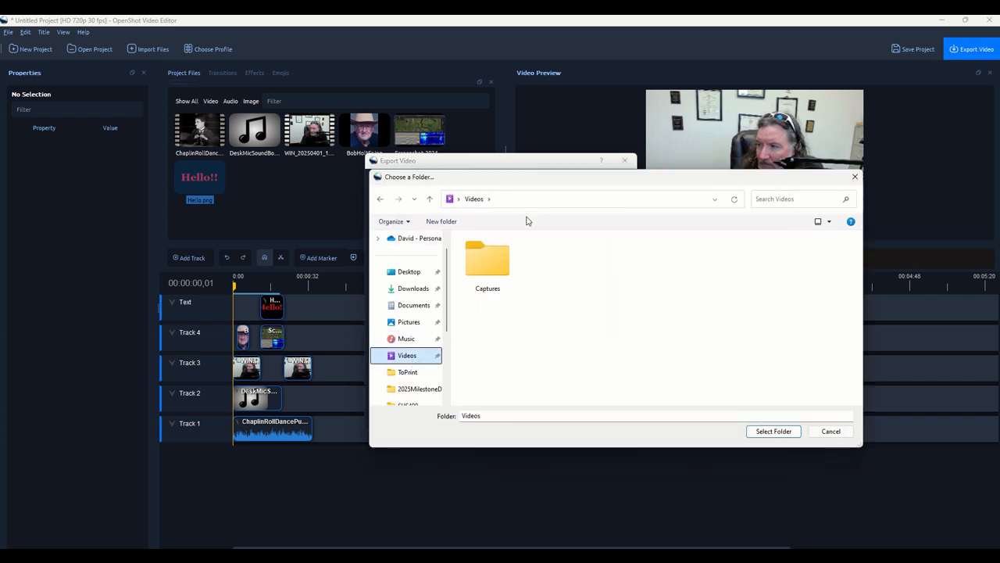
{"action": "left_click", "coordinate": [762, 435]}
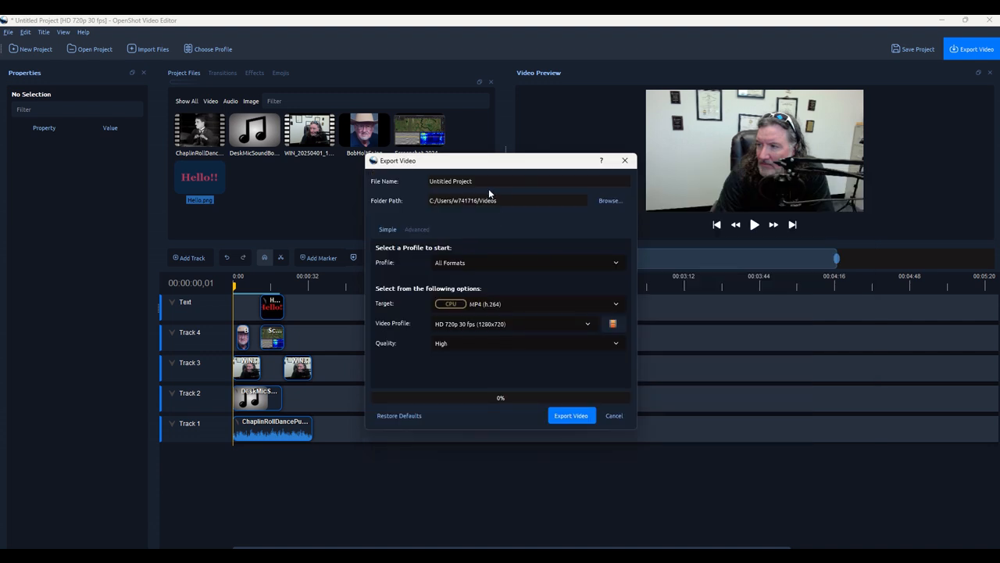
Name the export OpenShot2 and render it as an HD 720p 30 fps MP4.
{"action": "left_click_drag", "start_coordinate": [479, 182], "coordinate": [393, 181]}
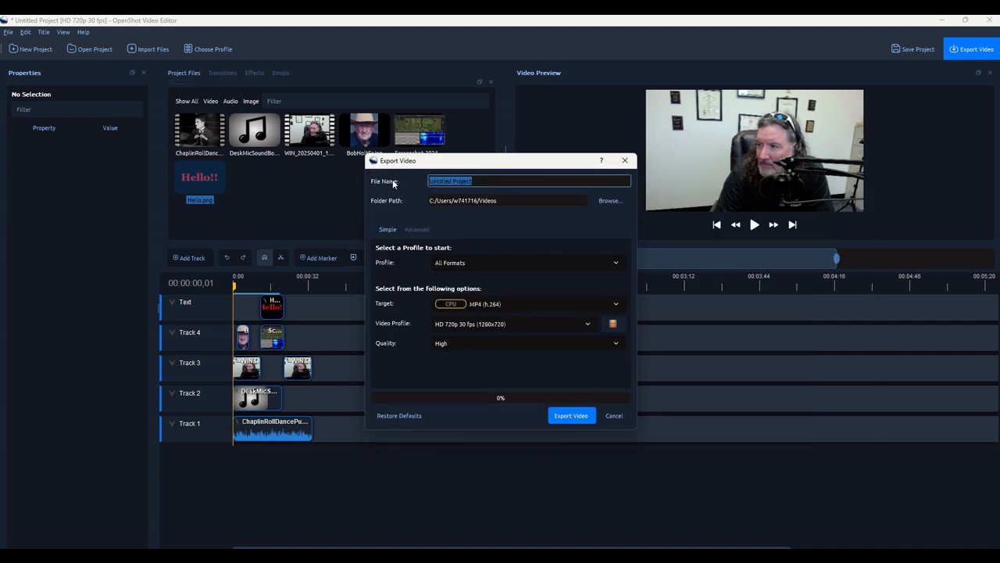
{"action": "type", "text": "OpenShot2"}
{"action": "left_click", "coordinate": [569, 419]}
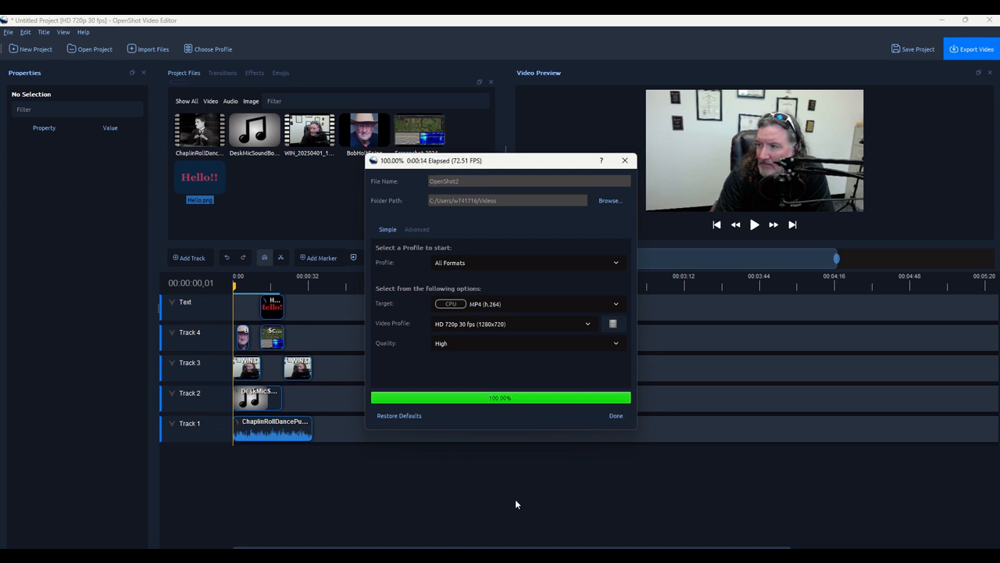
{"action": "left_click", "coordinate": [615, 416]}
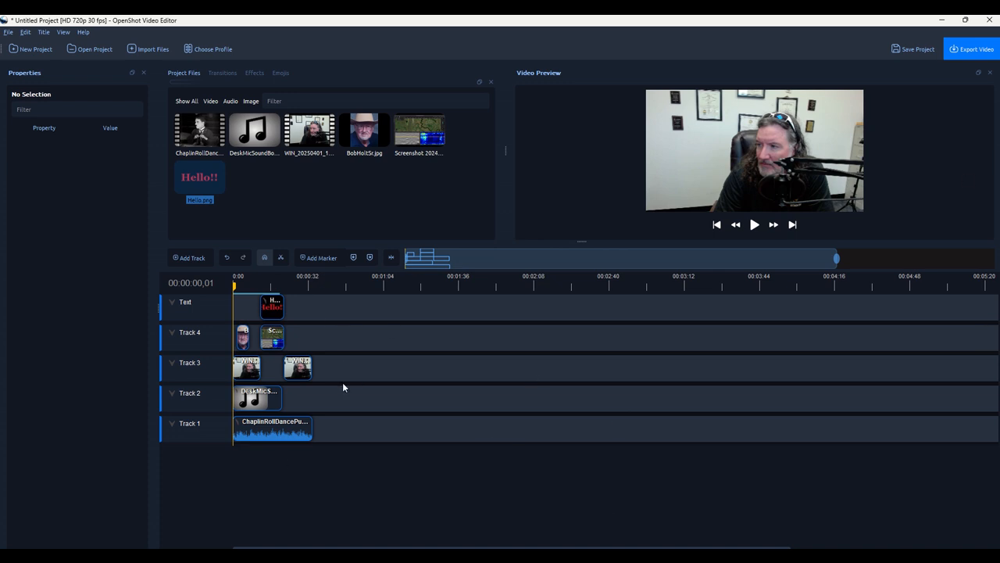
Place another WIN webcam clip on Track 3 at 33.83 s, after the second clip.
{"action": "left_click", "coordinate": [298, 367]}
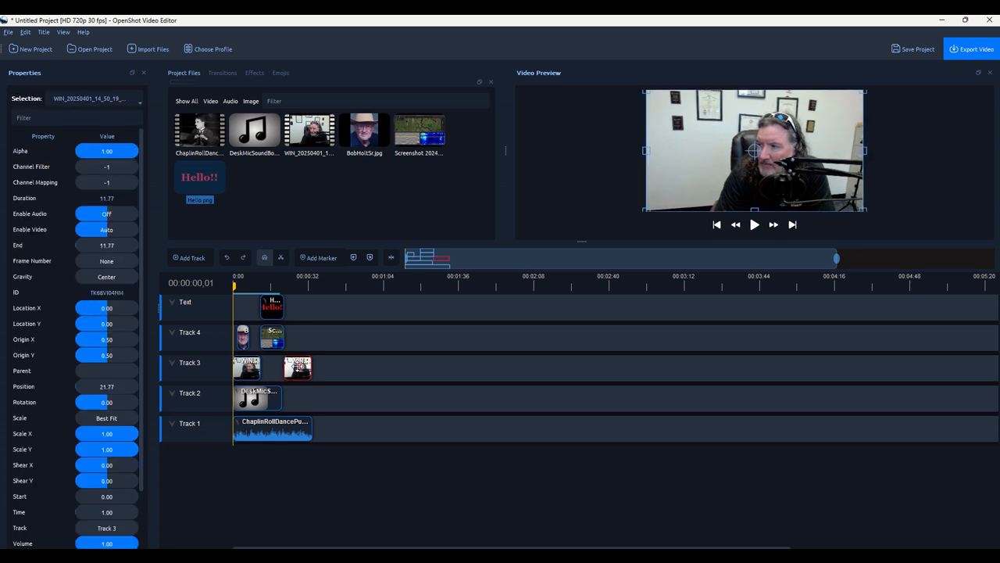
{"action": "left_click_drag", "start_coordinate": [305, 131], "coordinate": [325, 369]}
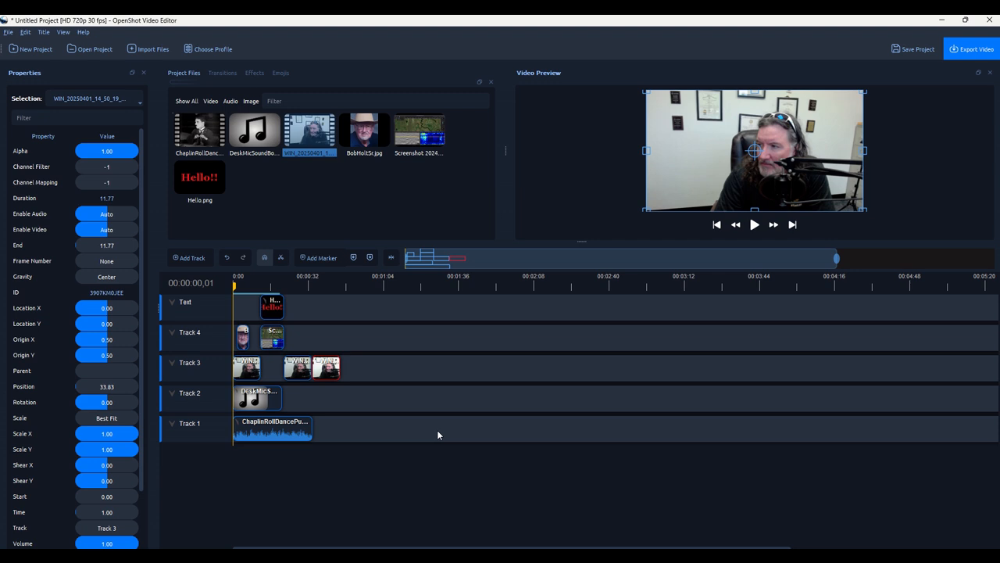